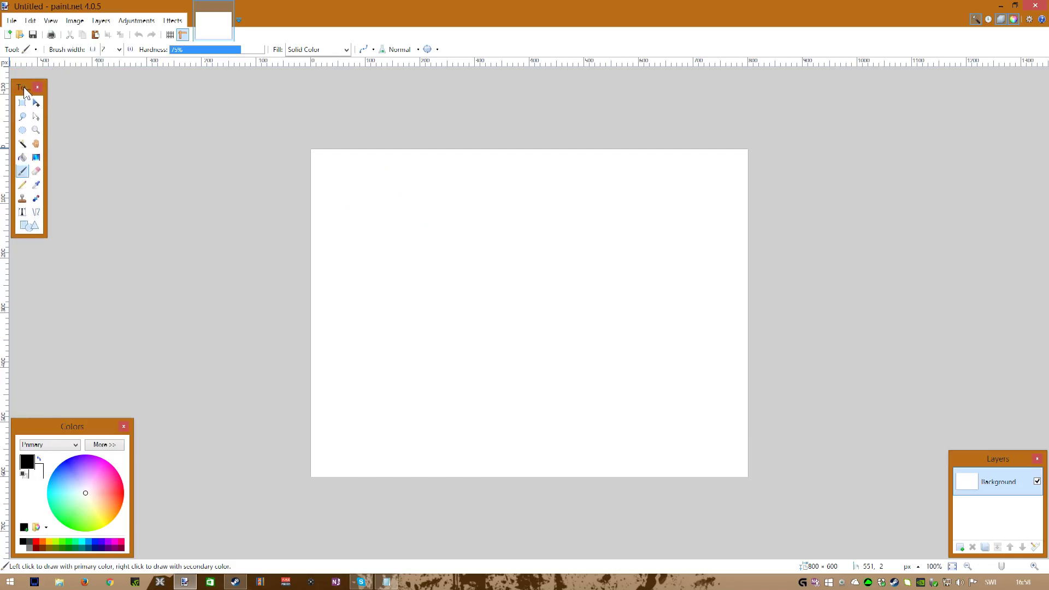
Step: Nudge the paint.net tools panel slightly to the right
mouse_move(27, 90)
left_mouse_down()
mouse_move(42, 98)
mouse_move(31, 88)
left_mouse_up()
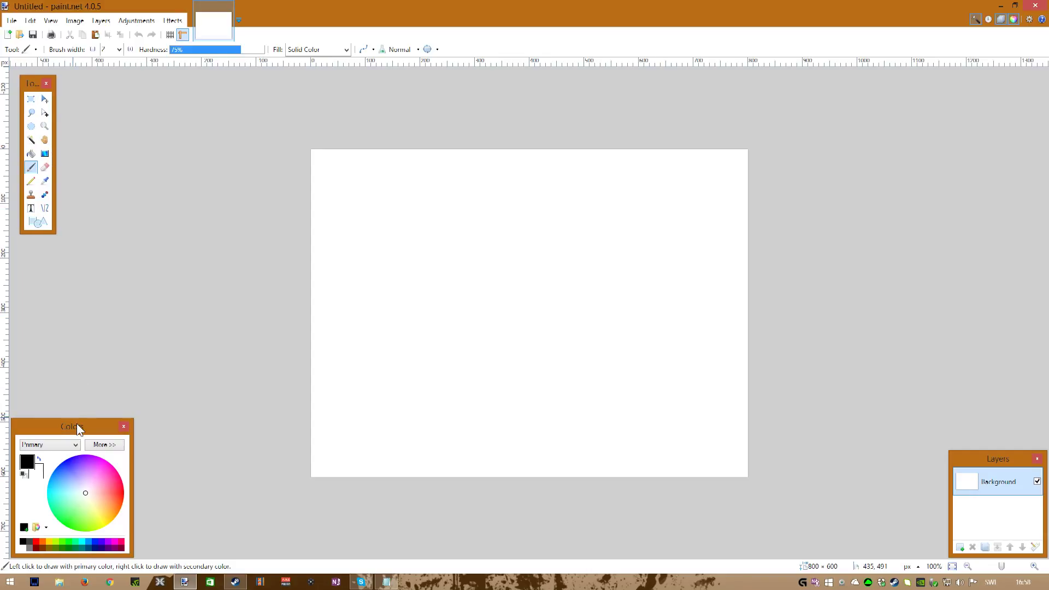
Step: Shift the Colors and Layers panels slightly inward, then browse the File, View and Adjustments menus
left_click_drag(77, 424, 90, 420)
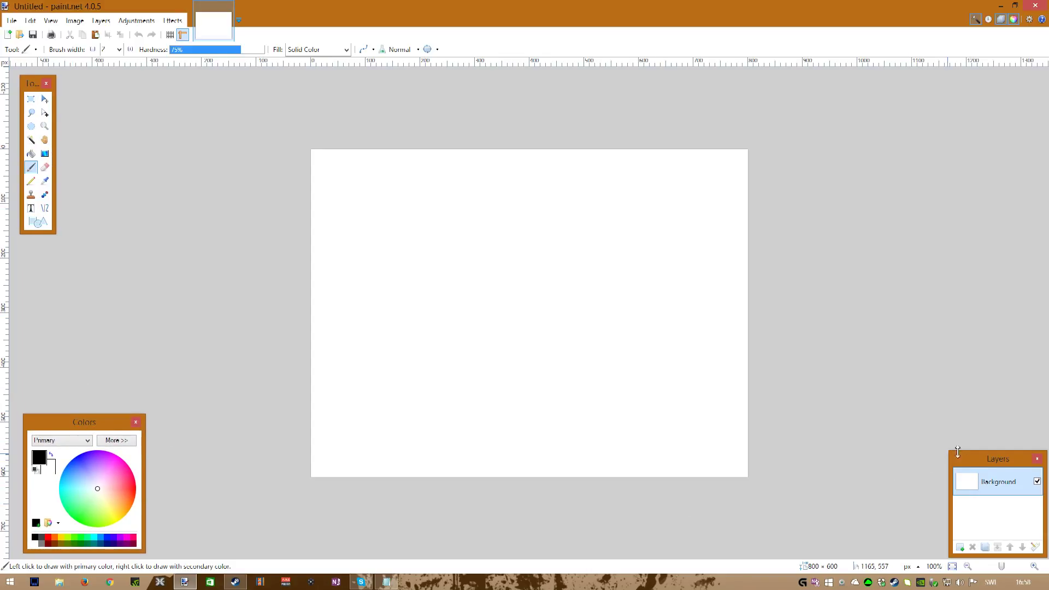
left_click_drag(958, 452, 946, 442)
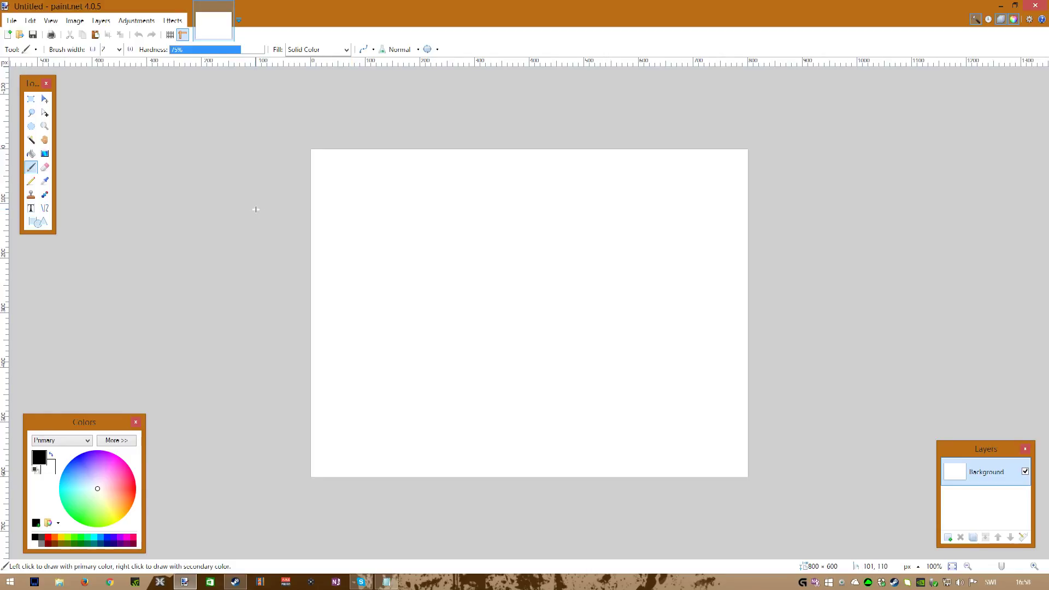
left_click(15, 22)
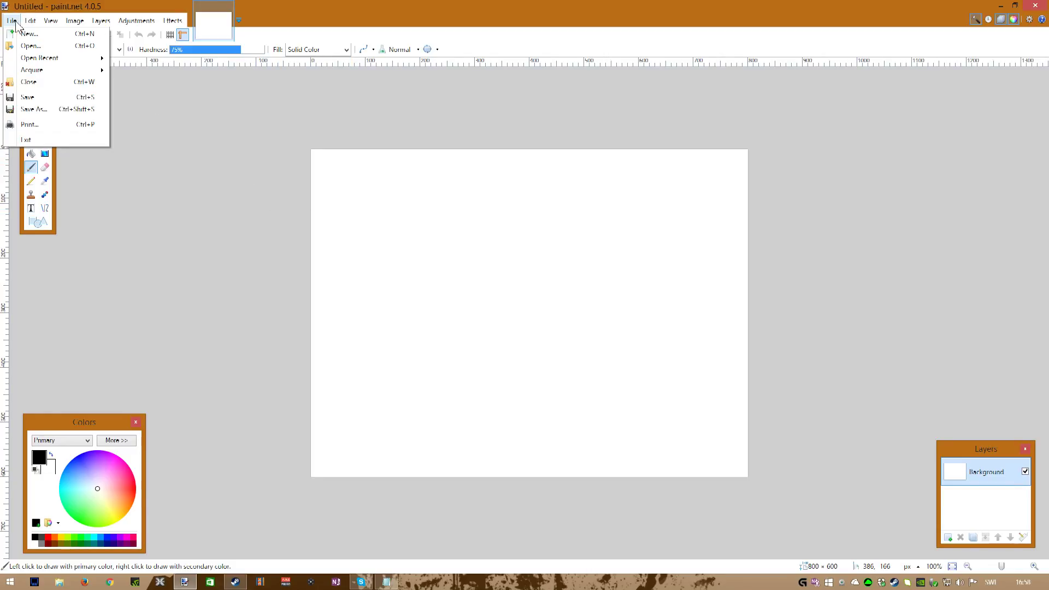
mouse_move(51, 23)
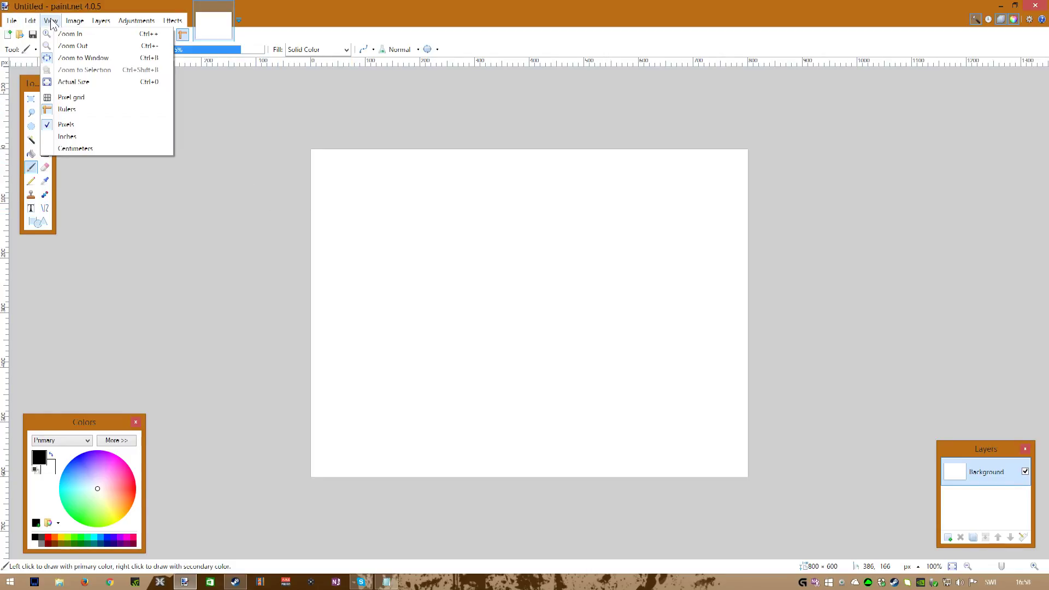
mouse_move(121, 23)
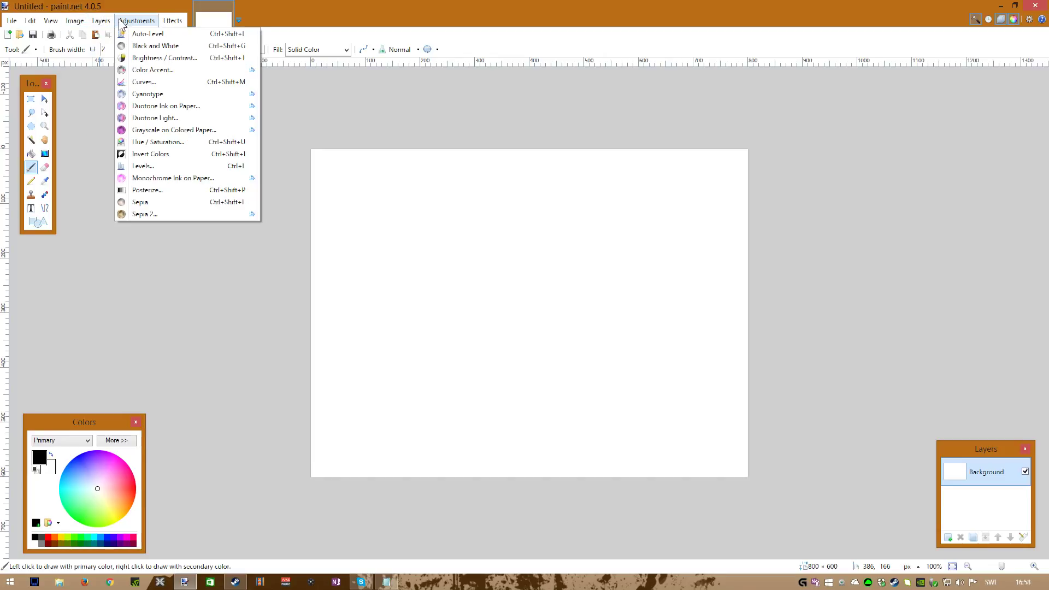
left_click(128, 281)
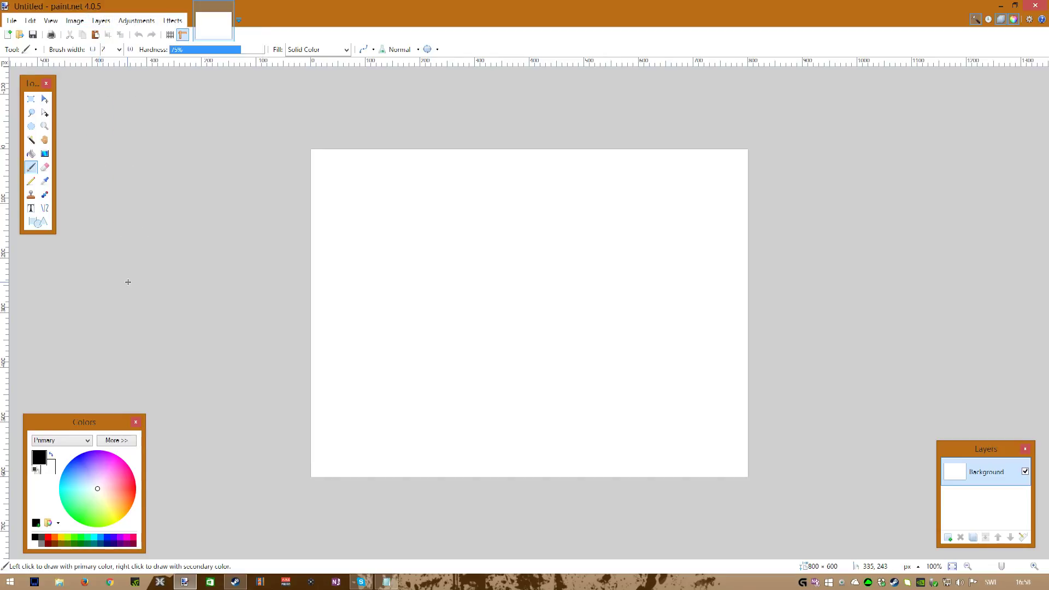
Step: Open sparrow.jpg from the E: drive's Youtube\Pics folder
left_click(12, 23)
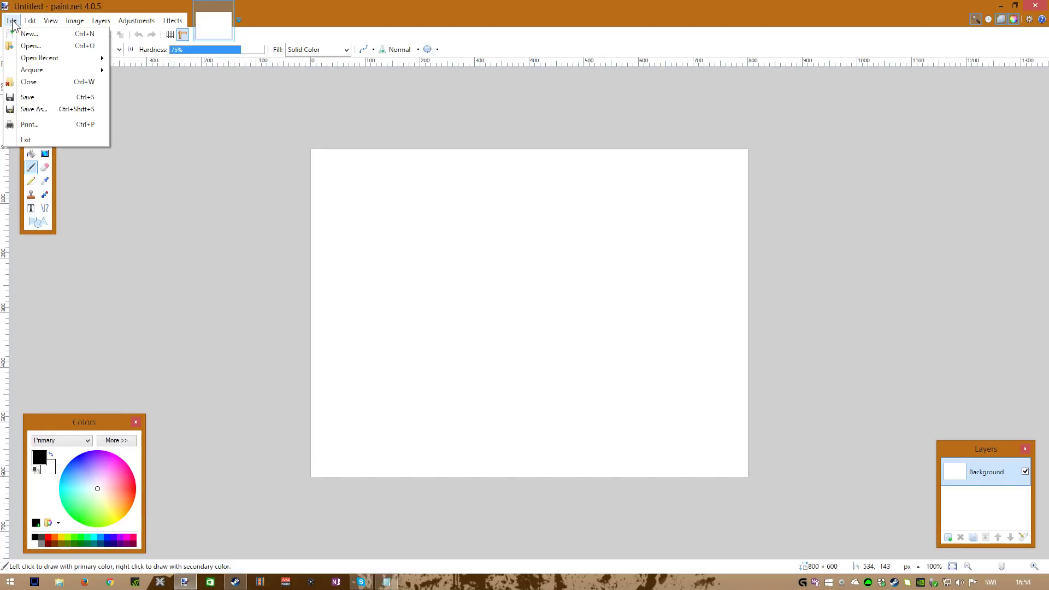
left_click(33, 48)
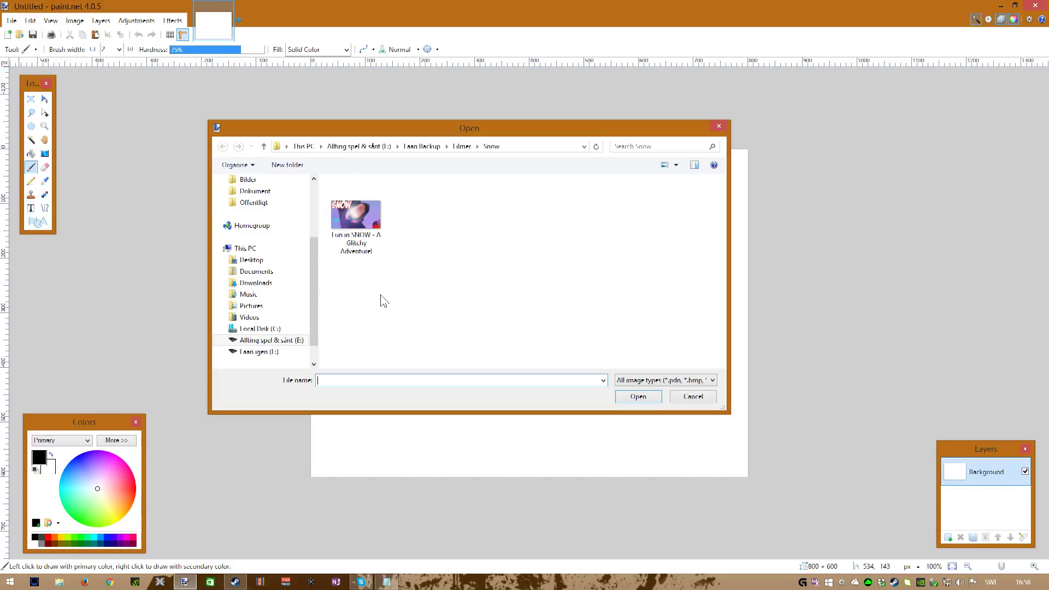
left_click(276, 341)
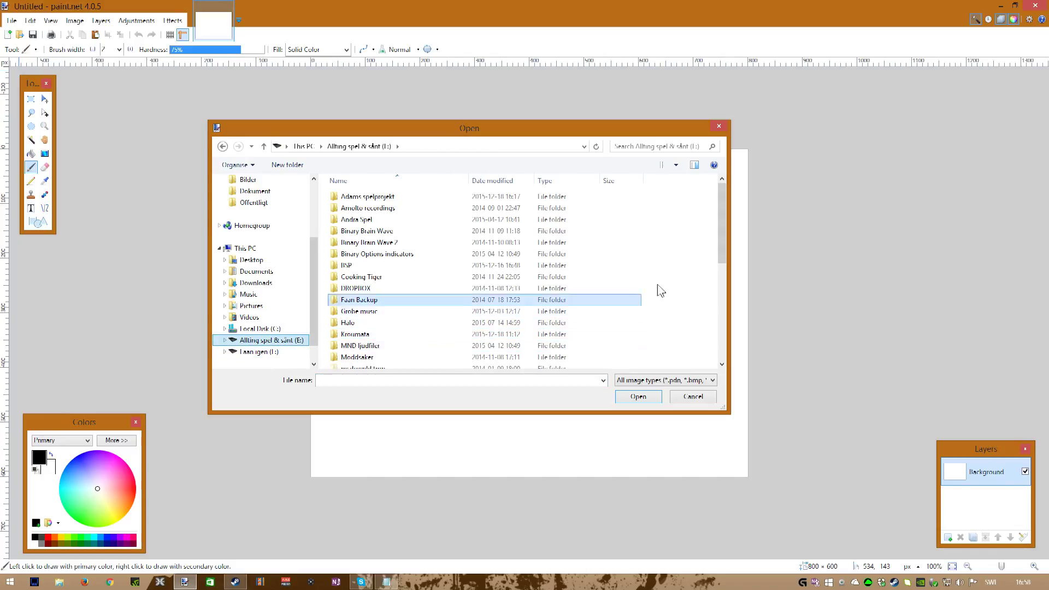
left_click_drag(721, 221, 721, 329)
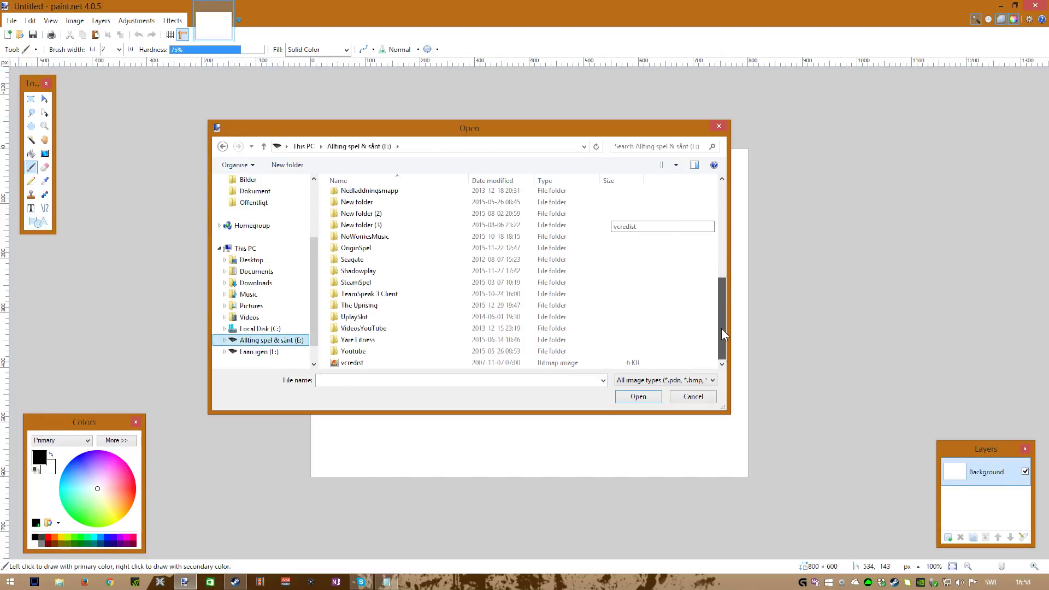
double_click(386, 329)
key("BackSpace")
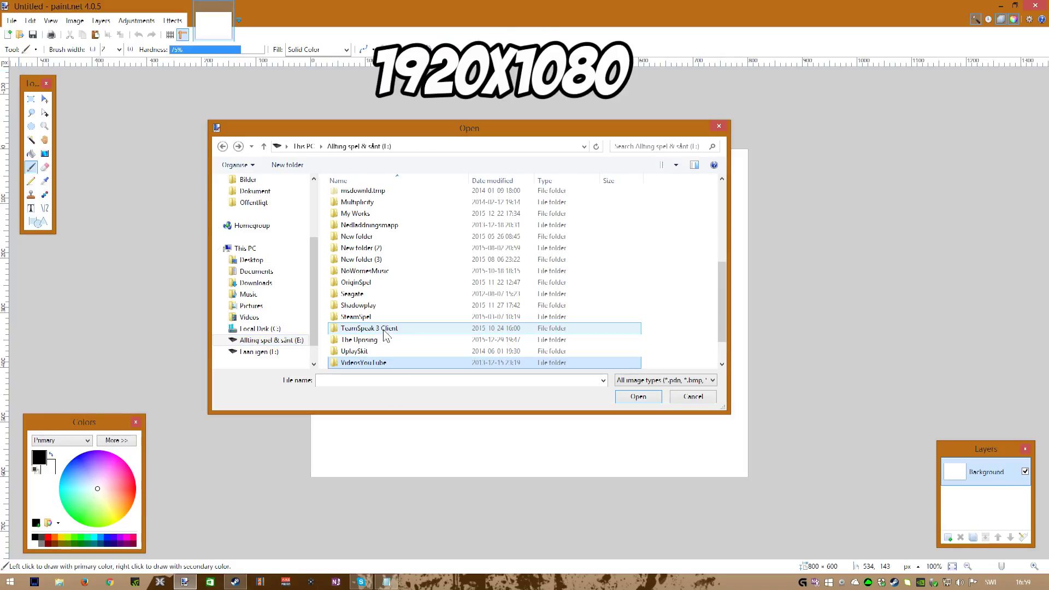
scroll(415, 344, "down", 1)
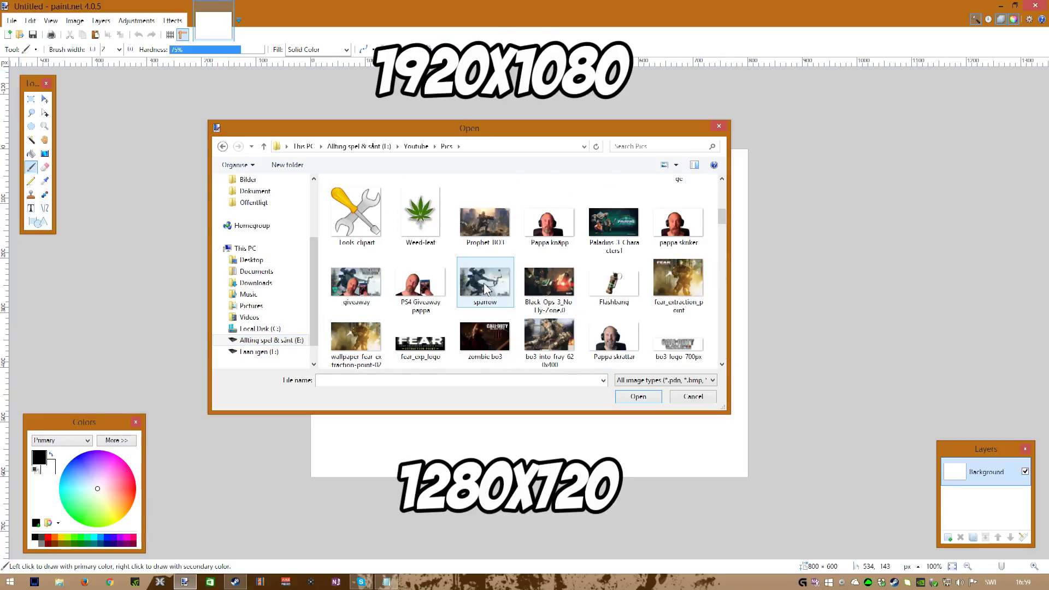
left_click(486, 289)
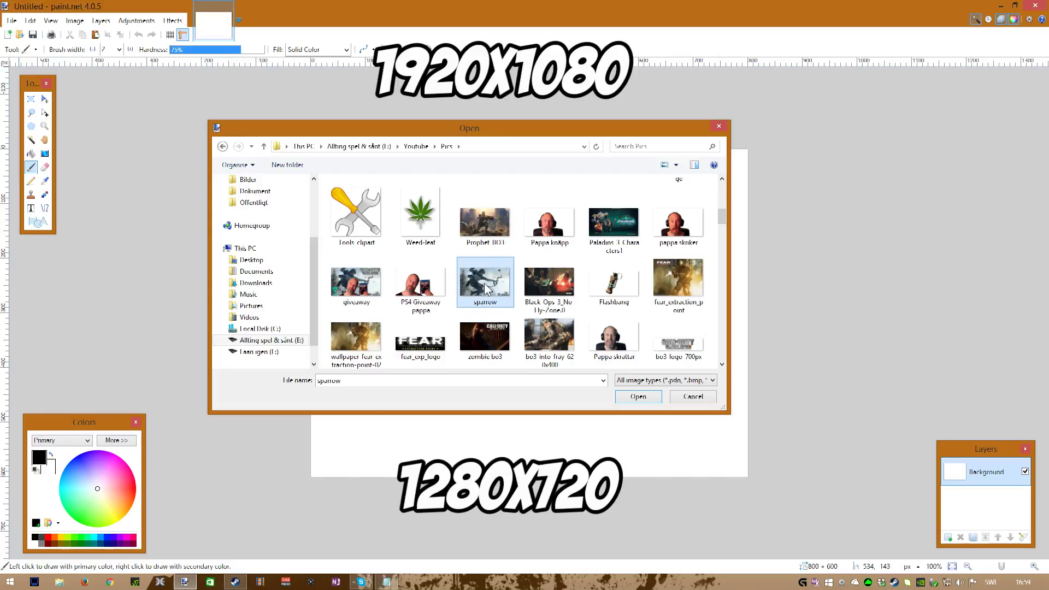
left_click(638, 397)
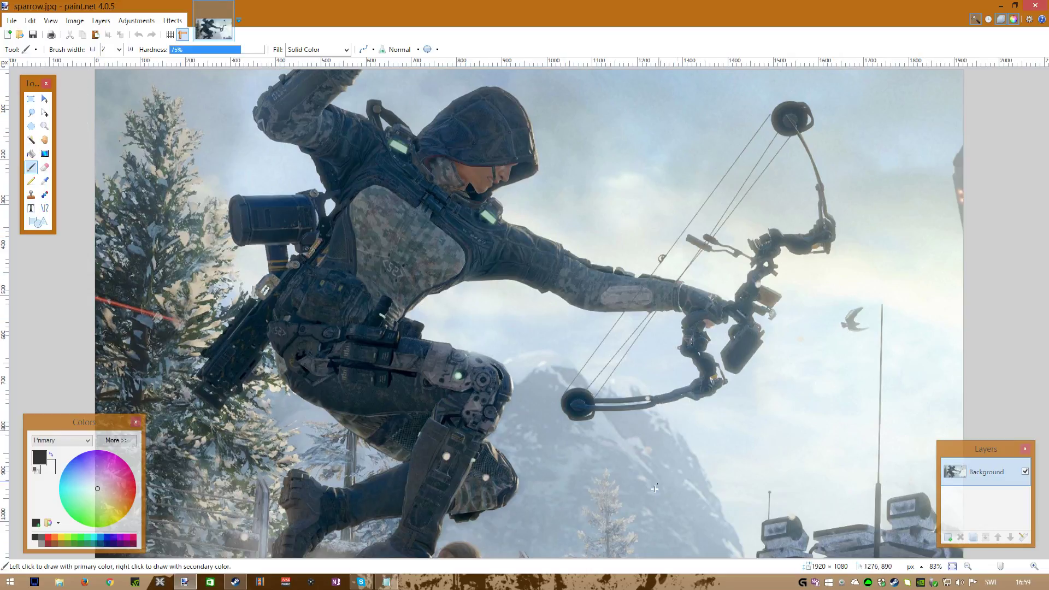
Step: Open pappa förvånad.jpg from the Pics folder, then switch back to sparrow.jpg
left_click(11, 21)
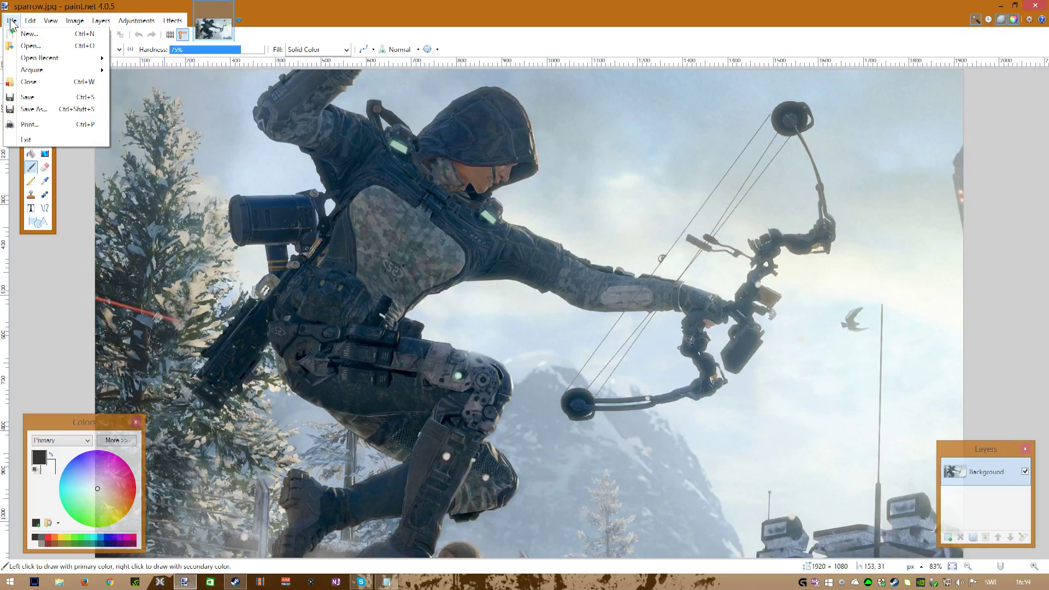
left_click(31, 46)
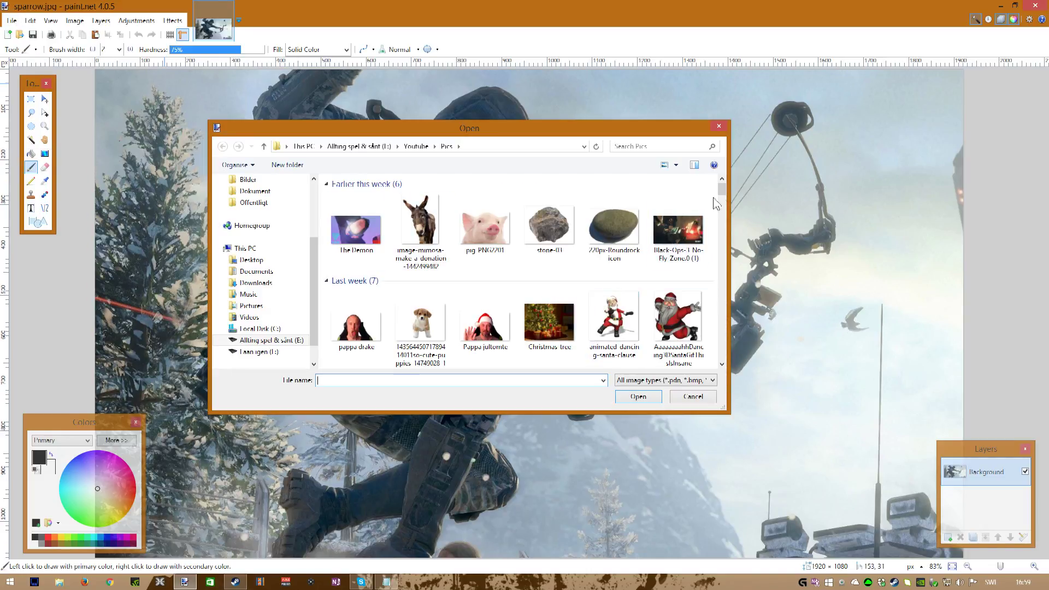
left_click_drag(723, 189, 725, 229)
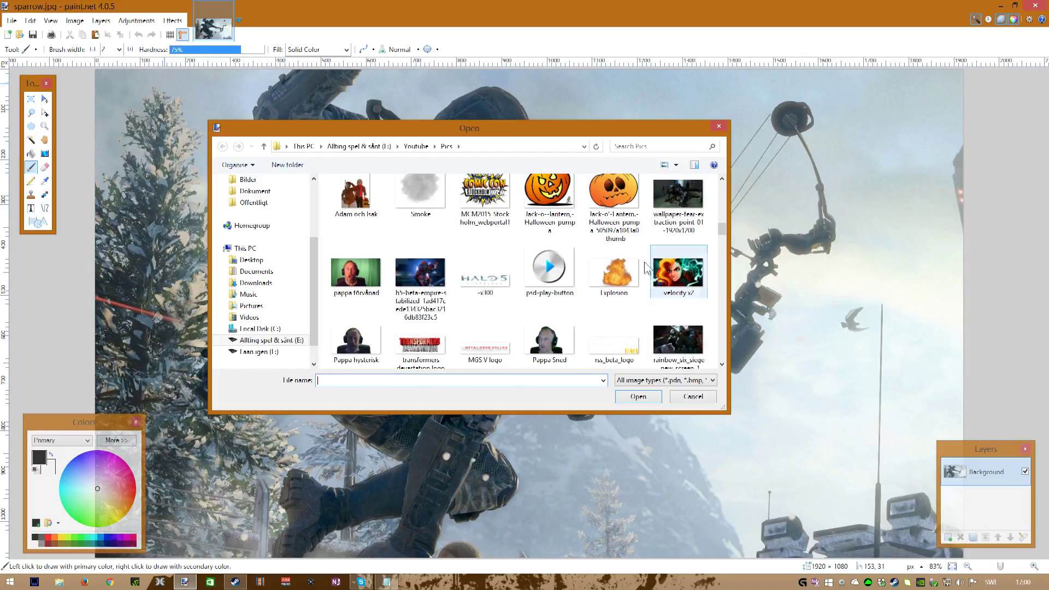
left_click(373, 280)
left_click(637, 396)
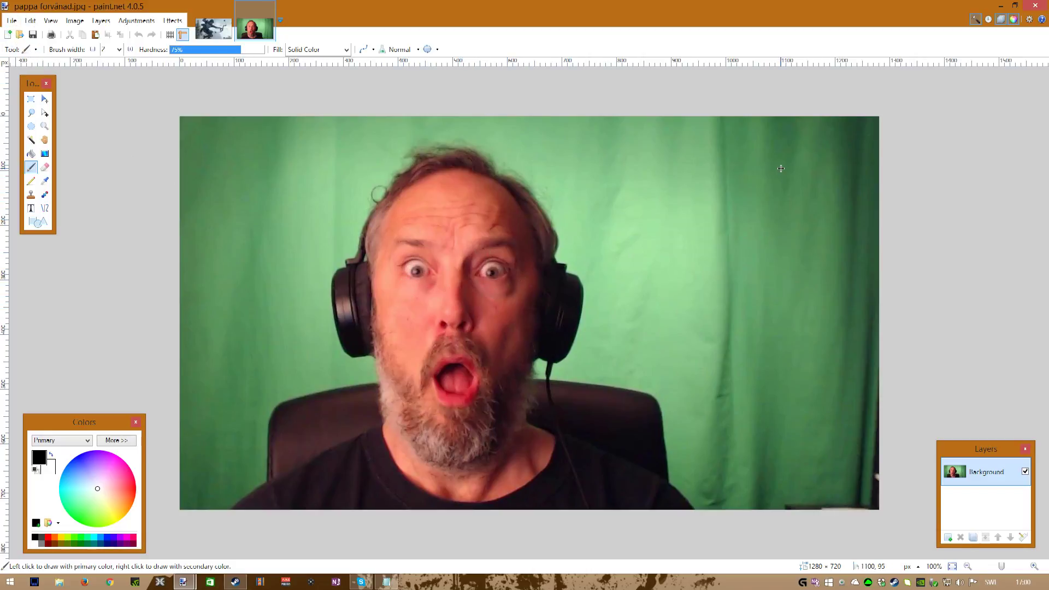
key("ctrl+Tab")
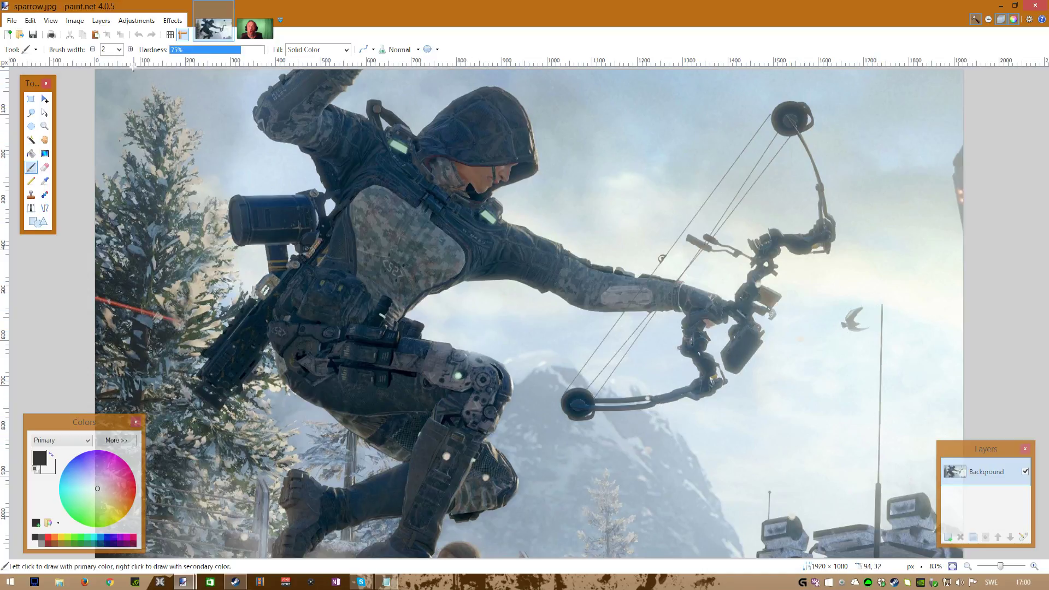
Step: Apply Brightness / Contrast to sparrow.jpg with brightness 3 and contrast 18
left_click(147, 22)
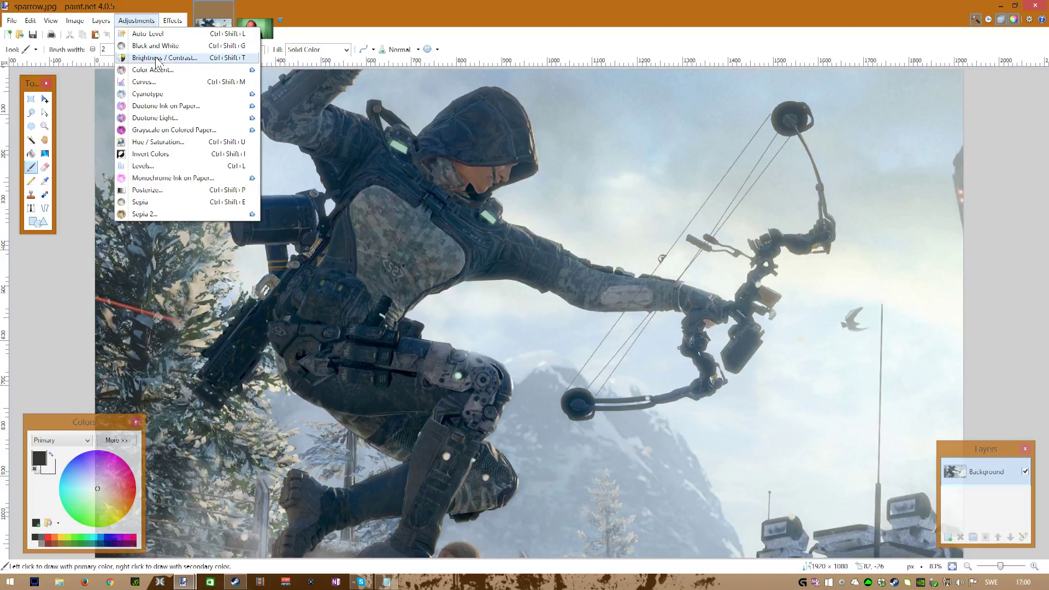
left_click(199, 59)
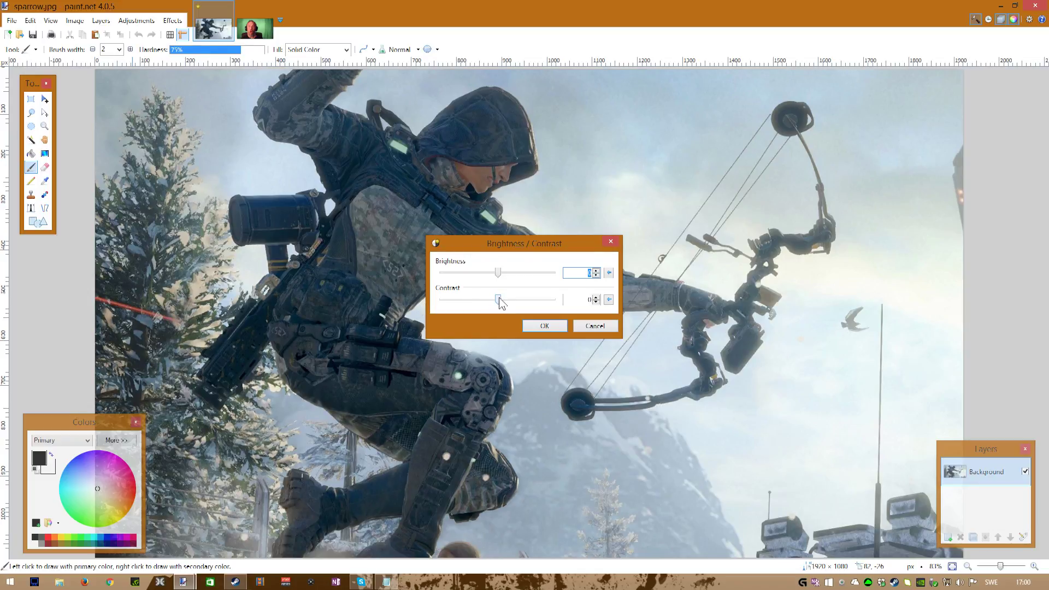
left_click_drag(498, 298, 509, 300)
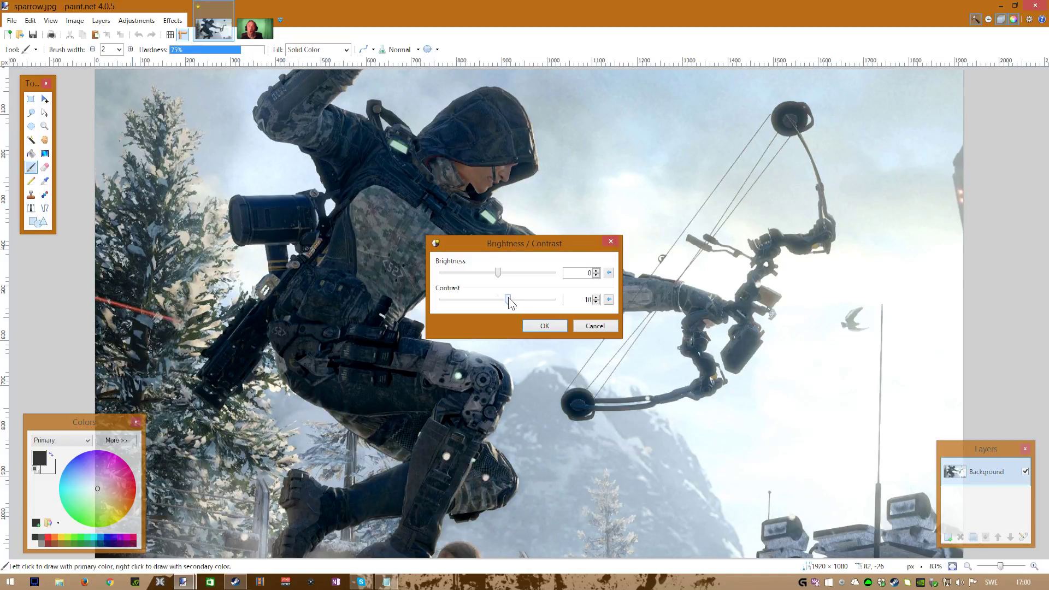
left_click_drag(497, 273, 501, 276)
left_click(544, 325)
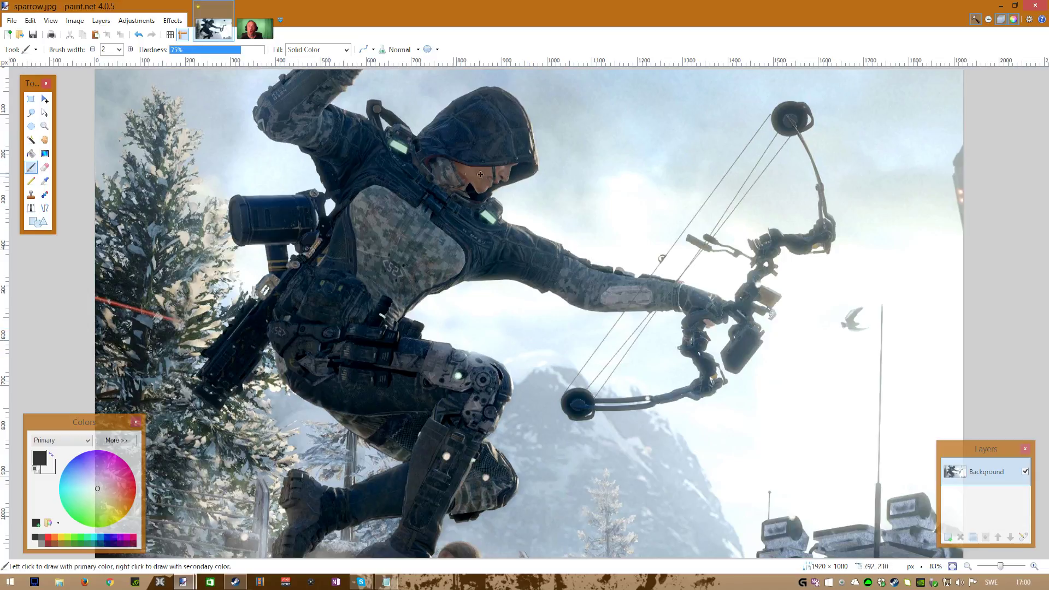
left_click(132, 23)
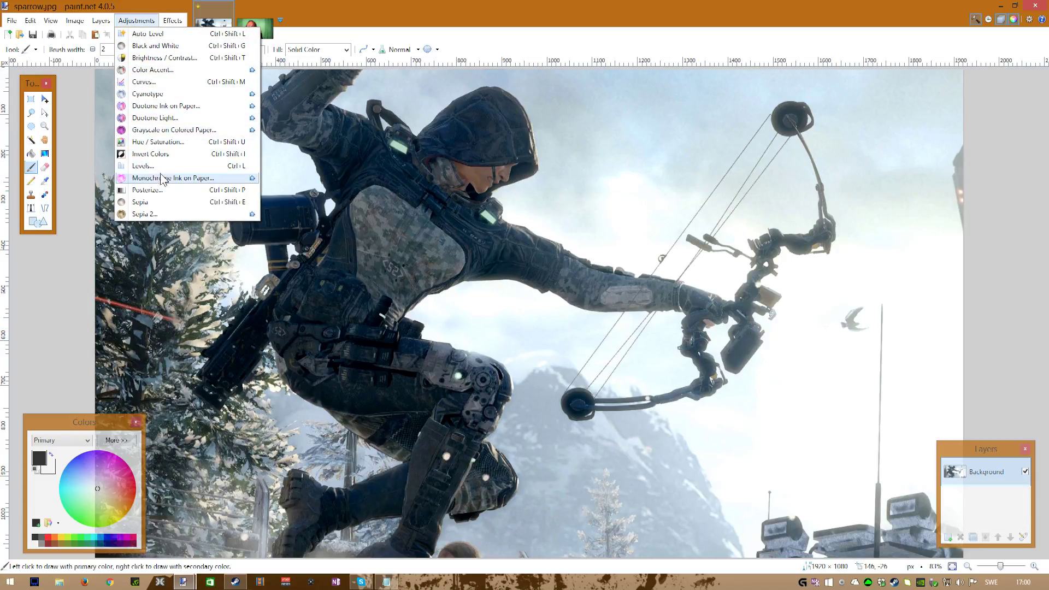
Step: Raise sparrow.jpg's saturation to about 140 with a bluer hue, then switch to pappa förvånad.jpg
left_click(156, 142)
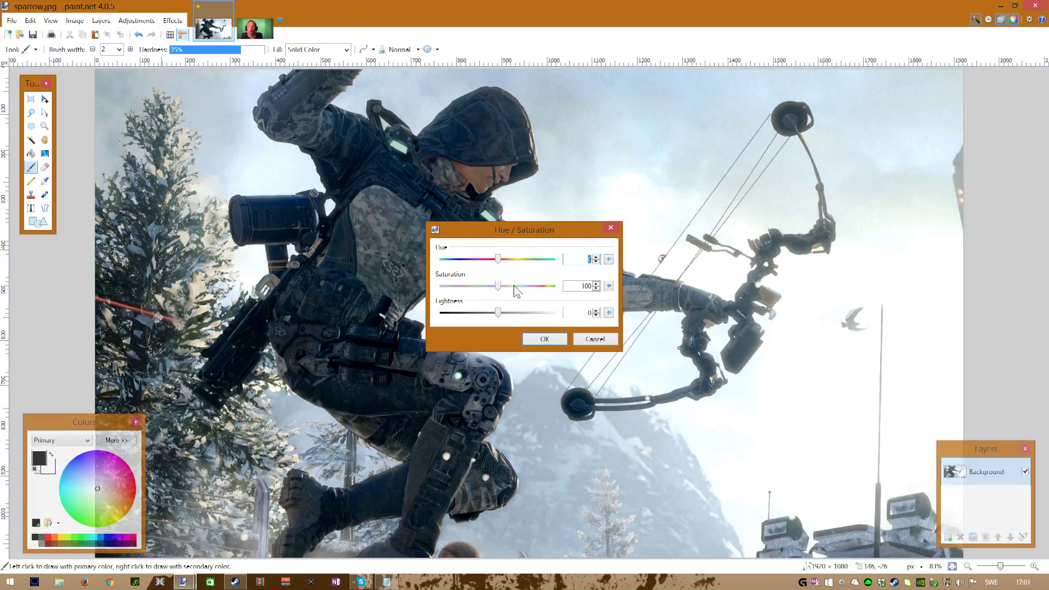
left_click_drag(500, 285, 510, 286)
left_click_drag(521, 288, 504, 266)
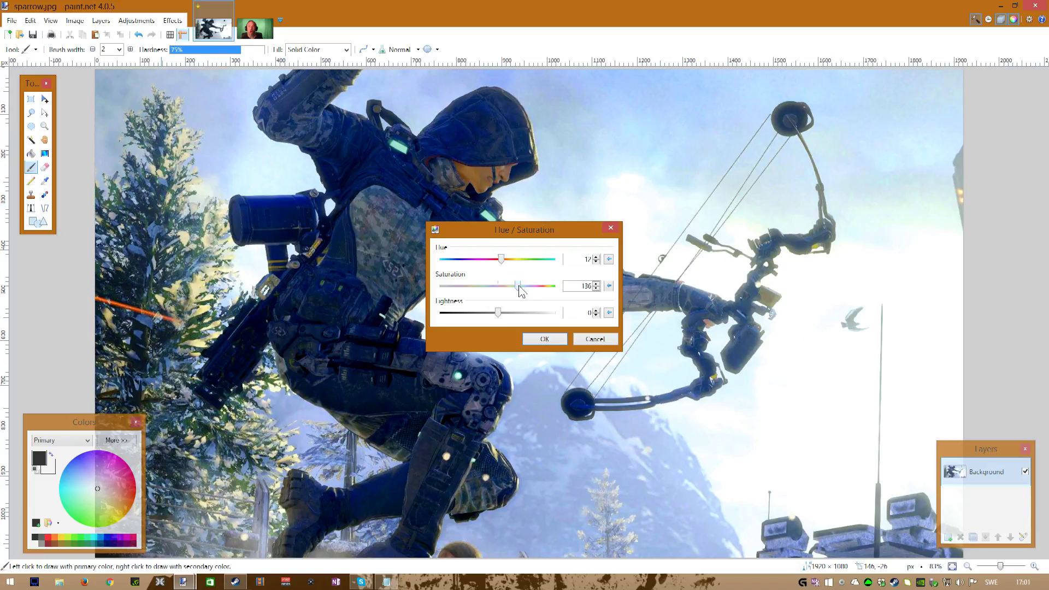
left_click(544, 339)
key("ctrl+Tab")
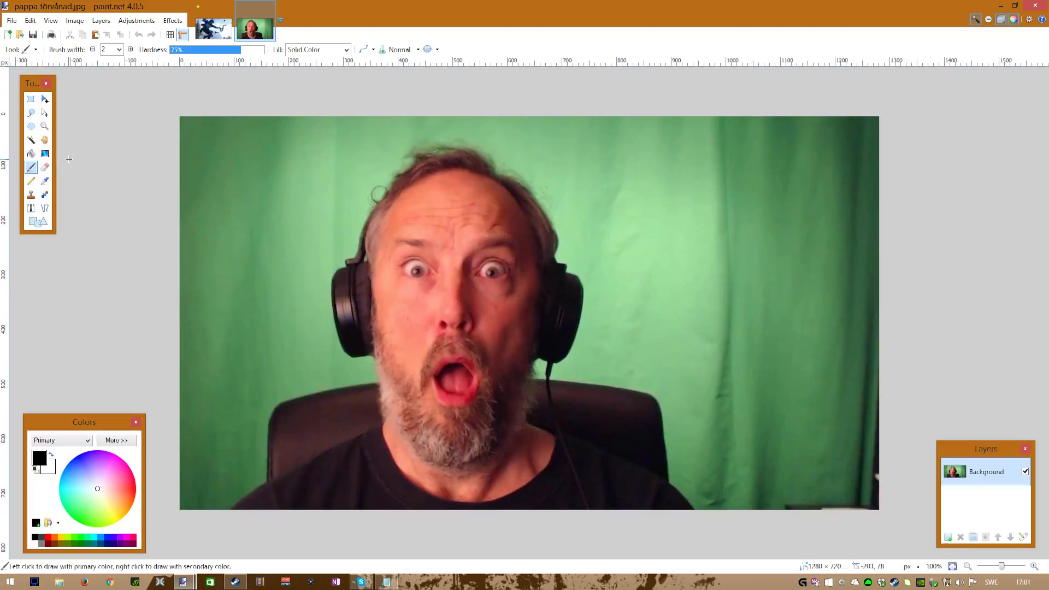
Step: Magic Wand-select the green backdrop at a lower tolerance and delete it to transparency
left_click(30, 141)
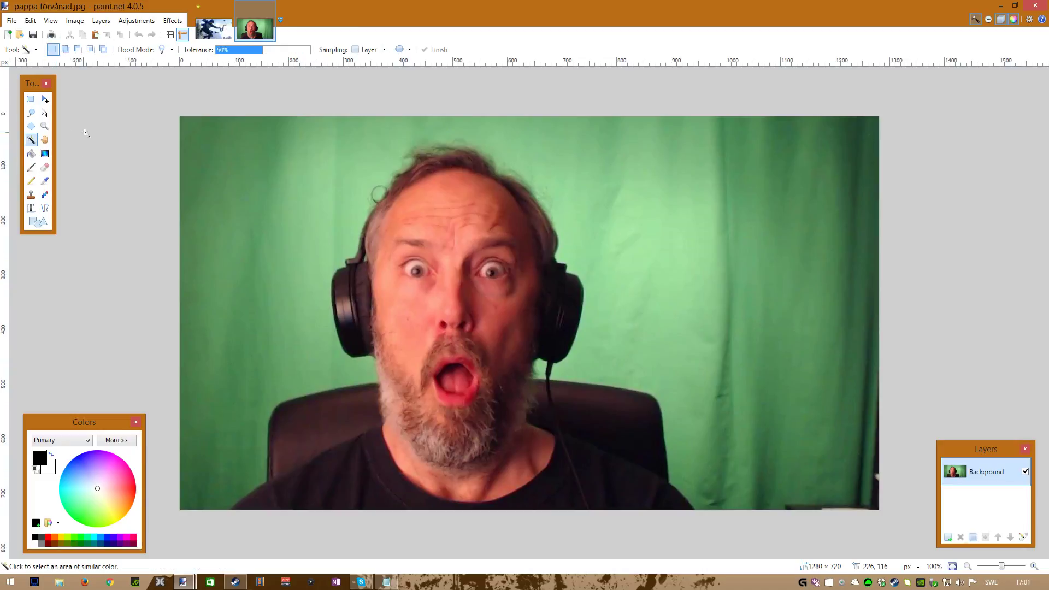
left_click(230, 188)
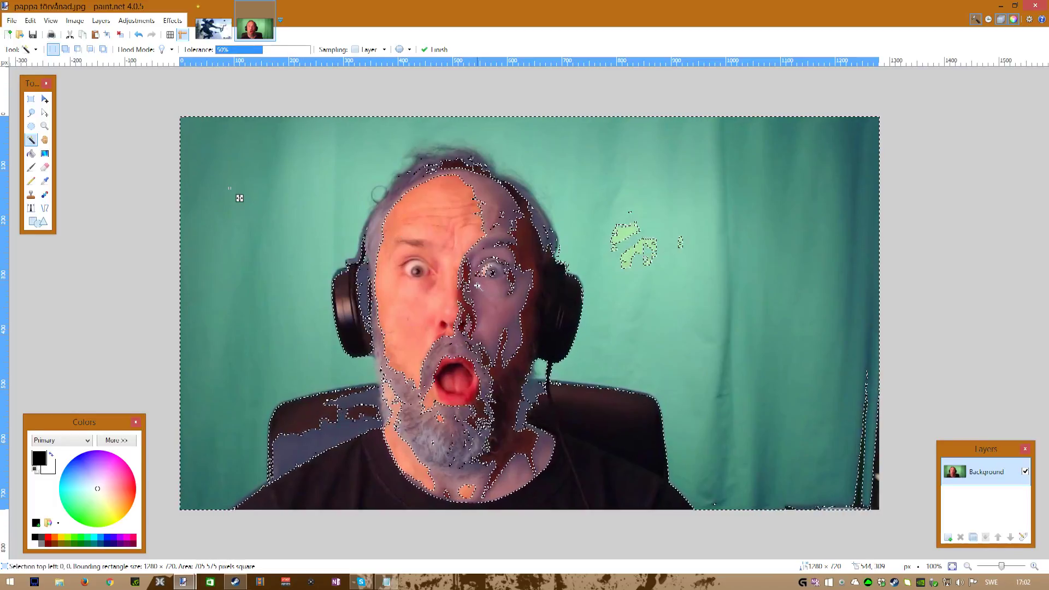
left_click_drag(263, 50, 252, 55)
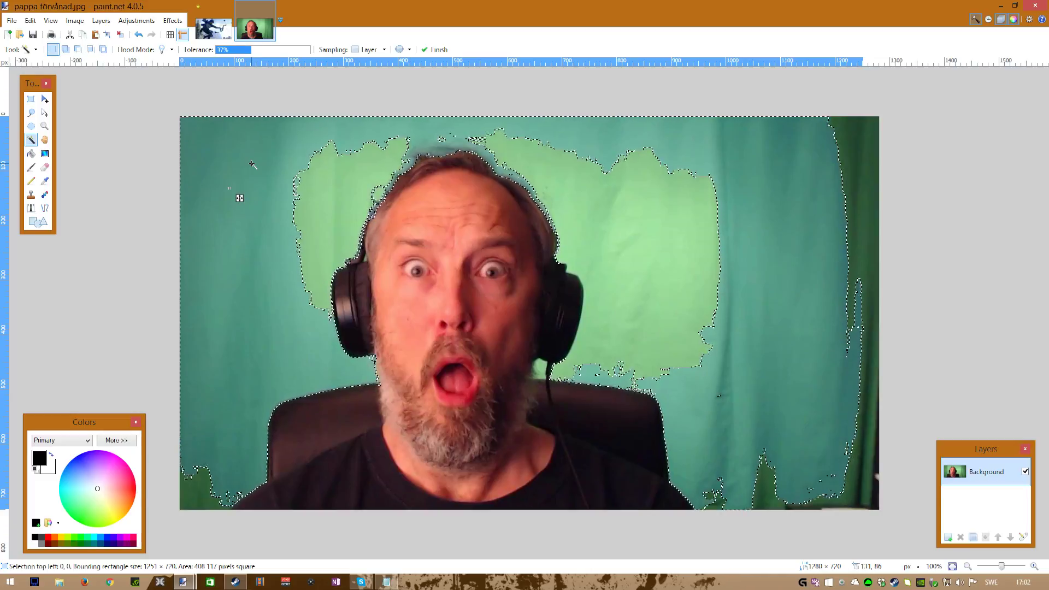
key("Delete")
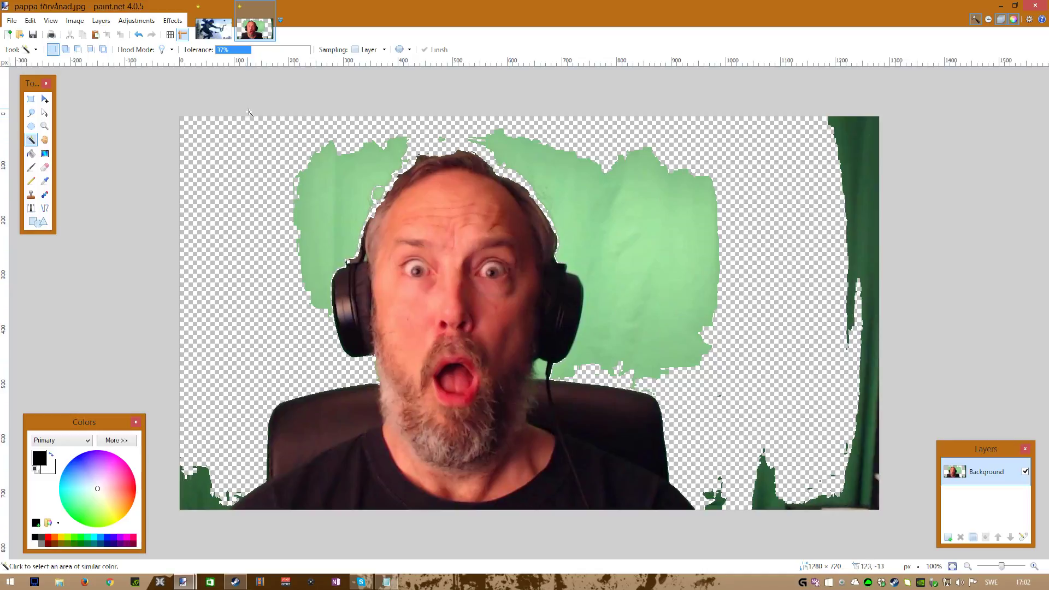
Step: Erase the remaining green at upper left, top and right with a 90-wide eraser
left_click(44, 169)
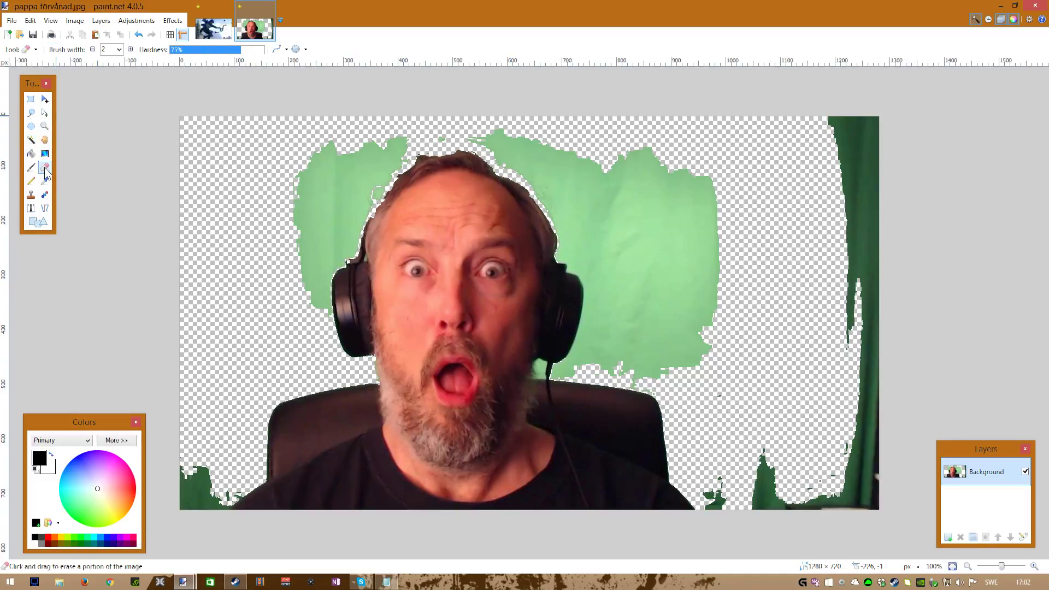
left_click(118, 50)
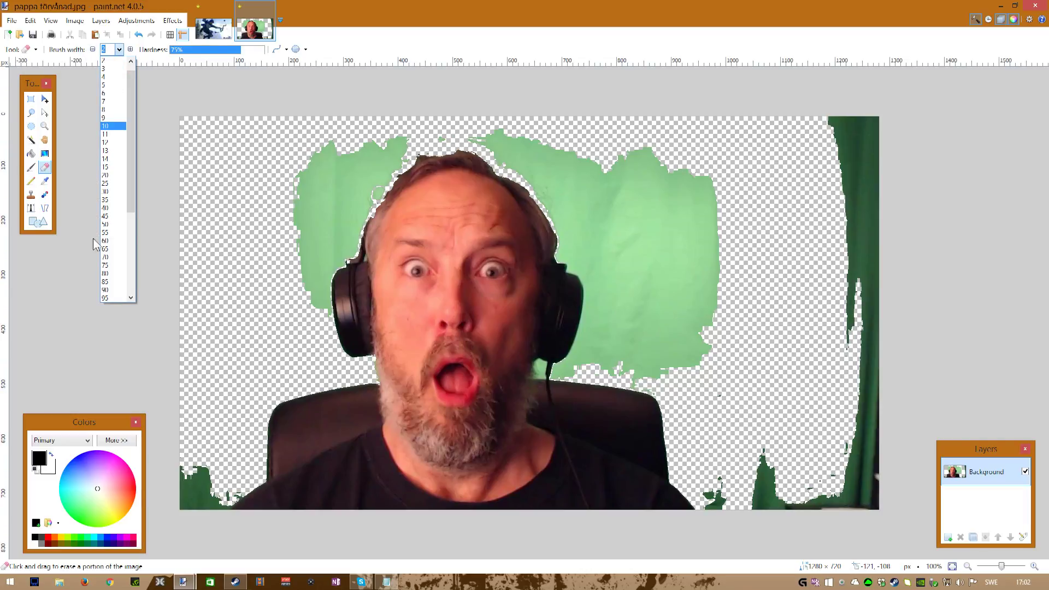
left_click(107, 289)
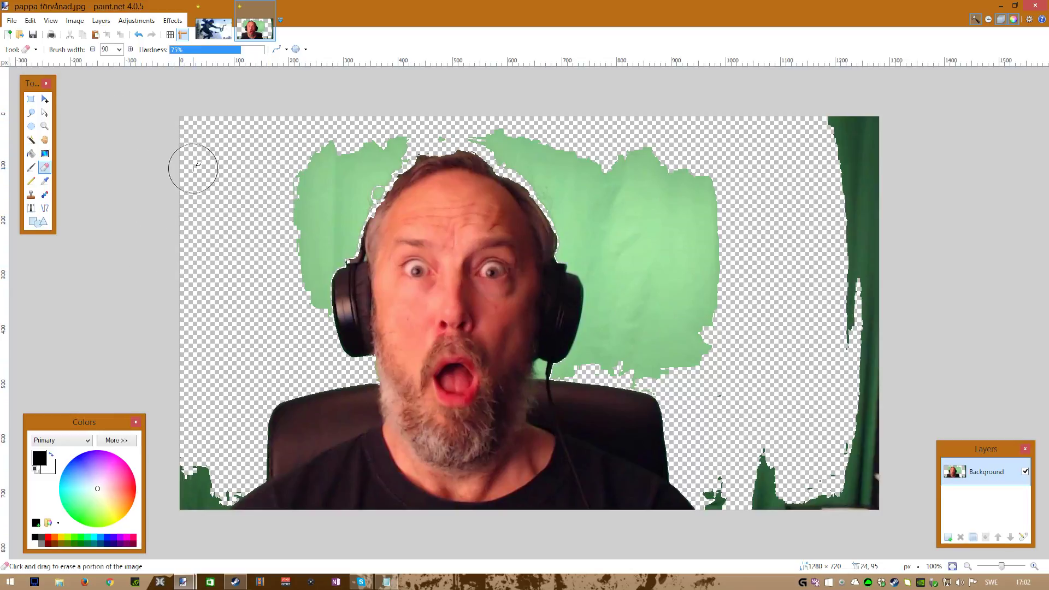
mouse_move(257, 206)
left_mouse_down()
mouse_move(334, 137)
mouse_move(312, 179)
mouse_move(399, 129)
left_mouse_up()
mouse_move(478, 127)
left_mouse_down()
mouse_move(671, 176)
mouse_move(706, 280)
mouse_move(715, 277)
mouse_move(720, 325)
mouse_move(705, 375)
mouse_move(660, 250)
mouse_move(668, 288)
mouse_move(604, 190)
mouse_move(568, 185)
mouse_move(512, 145)
mouse_move(590, 208)
mouse_move(680, 379)
left_mouse_up()
mouse_move(821, 240)
left_mouse_down()
mouse_move(820, 141)
mouse_move(795, 170)
left_mouse_up()
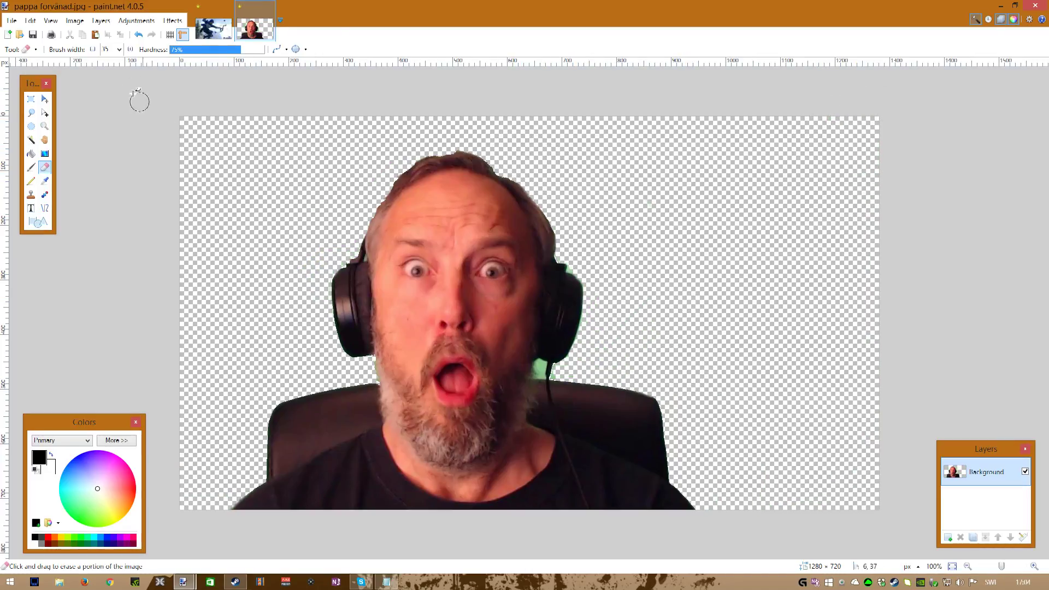
Step: Set the eraser width to 7 and zoom in on the image
left_click(119, 49)
left_click(108, 85)
left_click(119, 49)
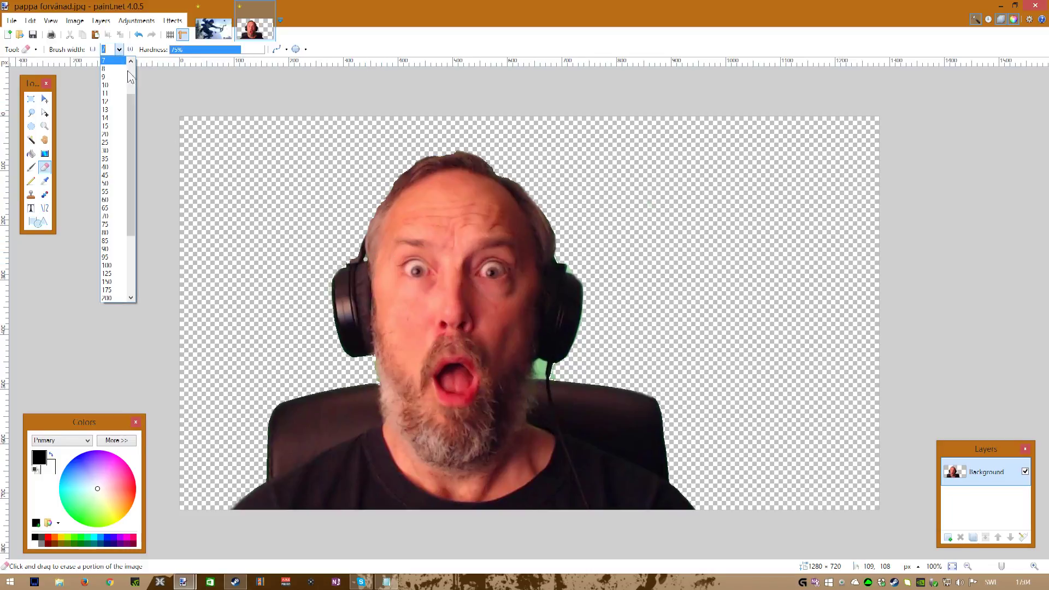
left_click(141, 57)
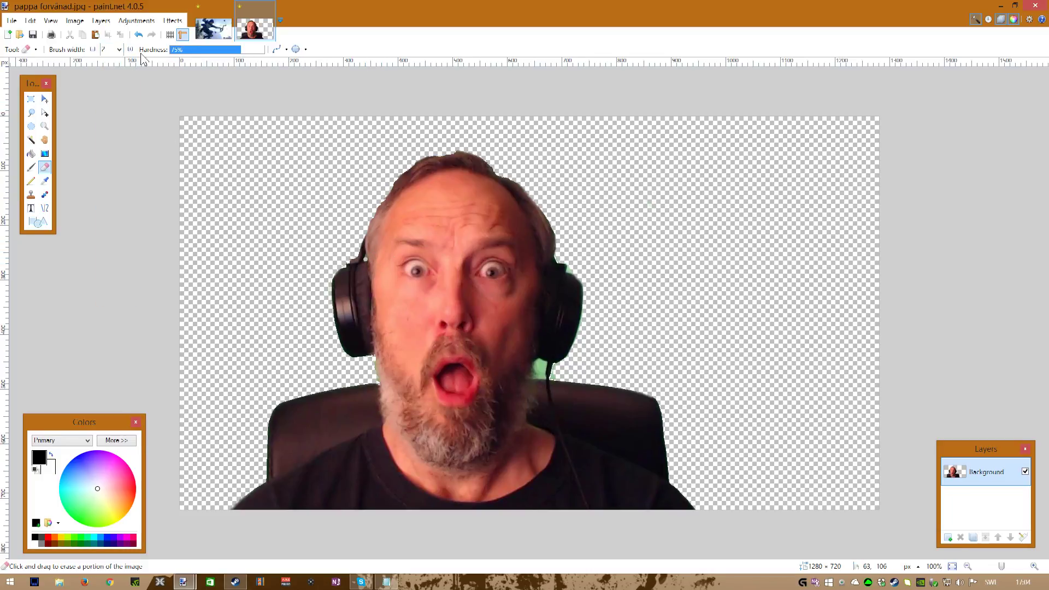
left_click(54, 21)
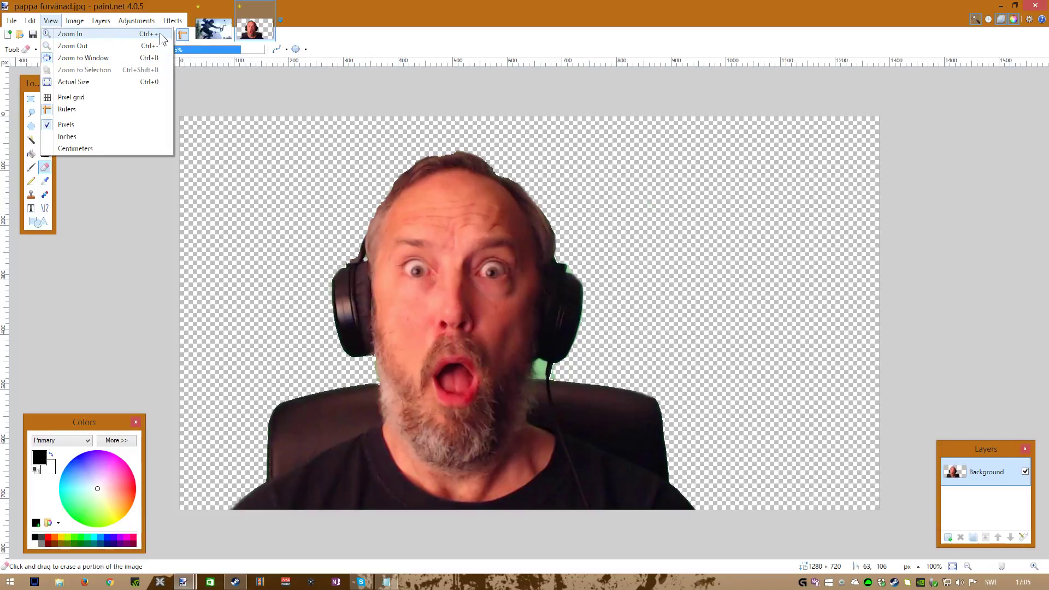
left_click(132, 39)
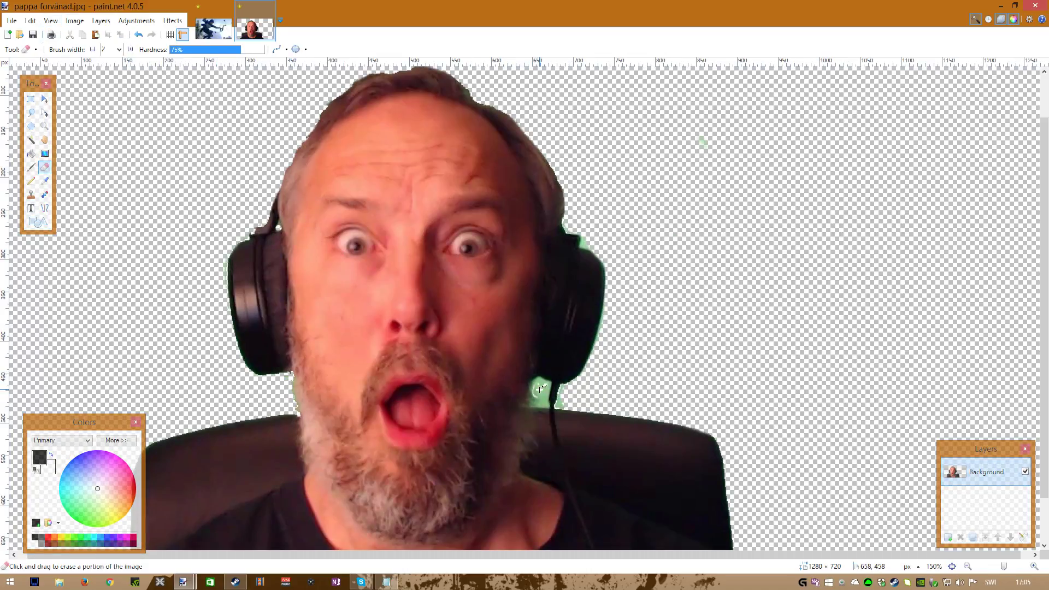
Step: Erase the green fringe by the right headphone with a 10-wide eraser, then return to actual size
left_click(119, 49)
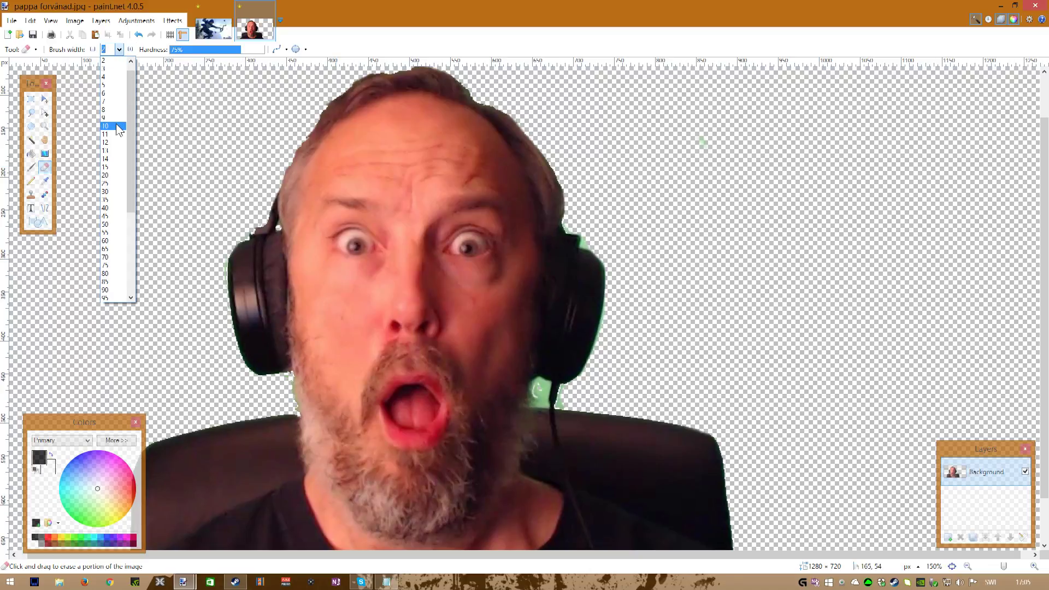
left_click(119, 128)
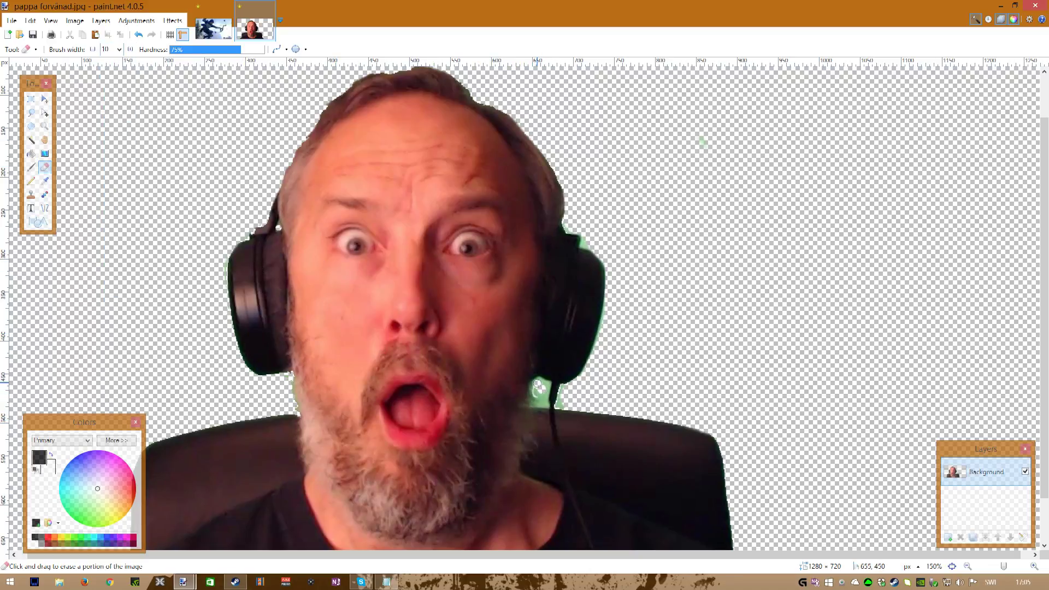
mouse_move(539, 383)
left_mouse_down()
mouse_move(547, 404)
mouse_move(535, 404)
mouse_move(539, 381)
mouse_move(559, 404)
left_mouse_up()
left_click(31, 21)
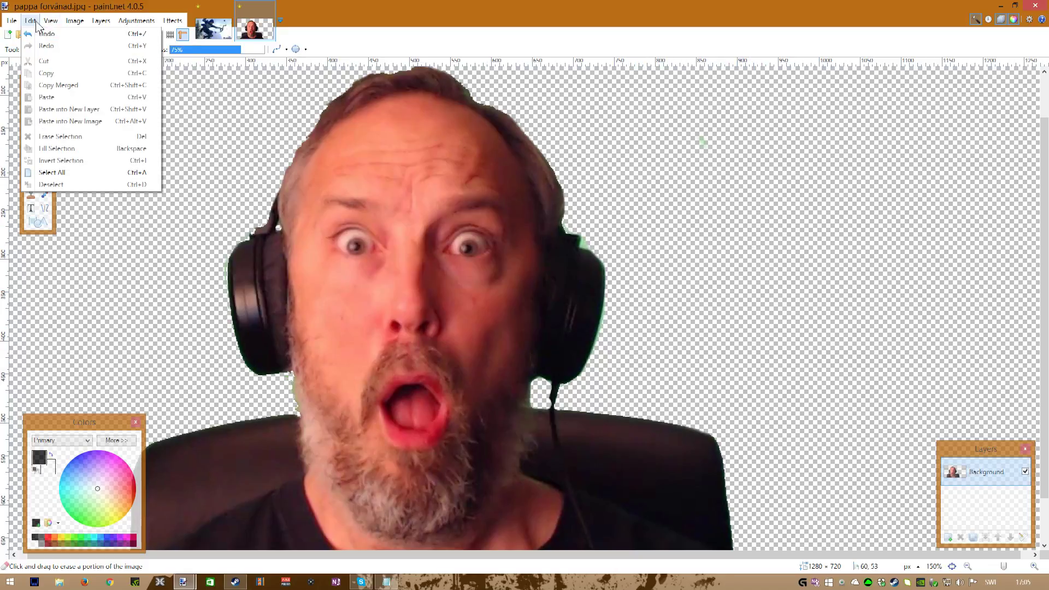
mouse_move(51, 21)
left_click(66, 46)
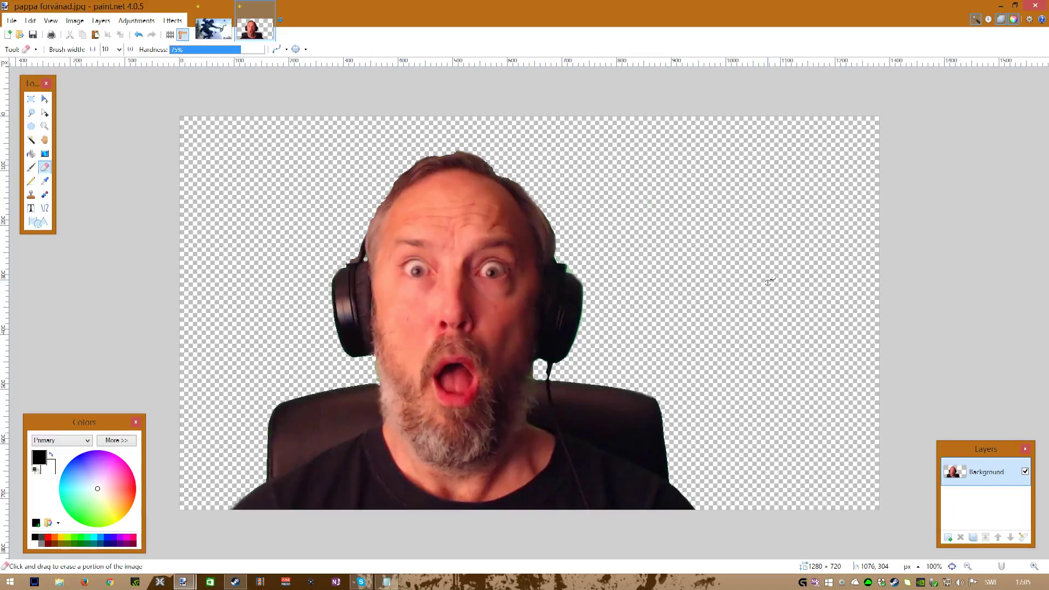
Step: Select and copy the entire face cut-out, then switch to sparrow.jpg
left_click(45, 100)
key("ctrl+a")
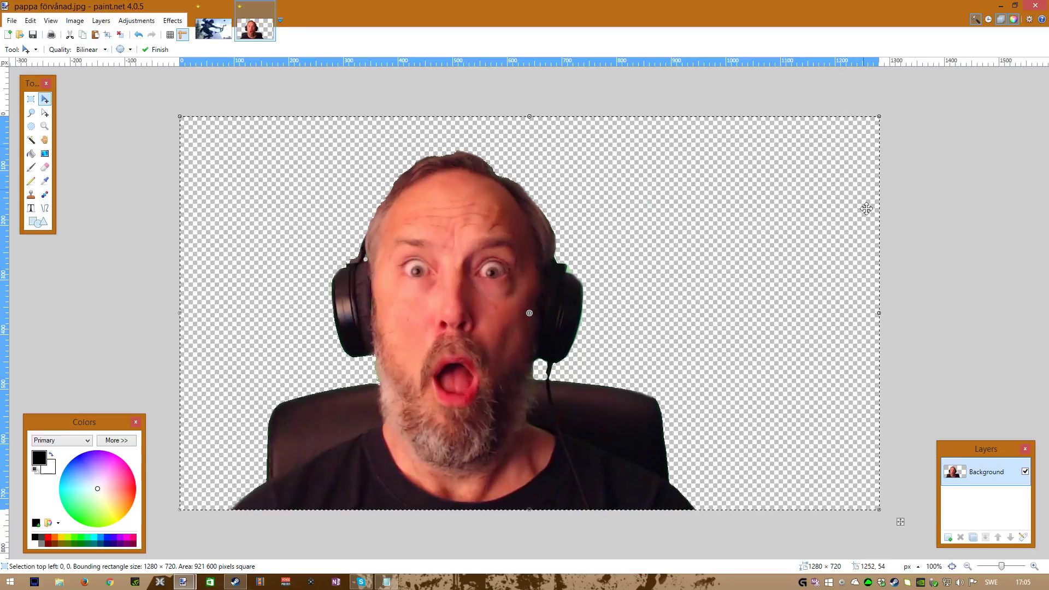
left_click(30, 20)
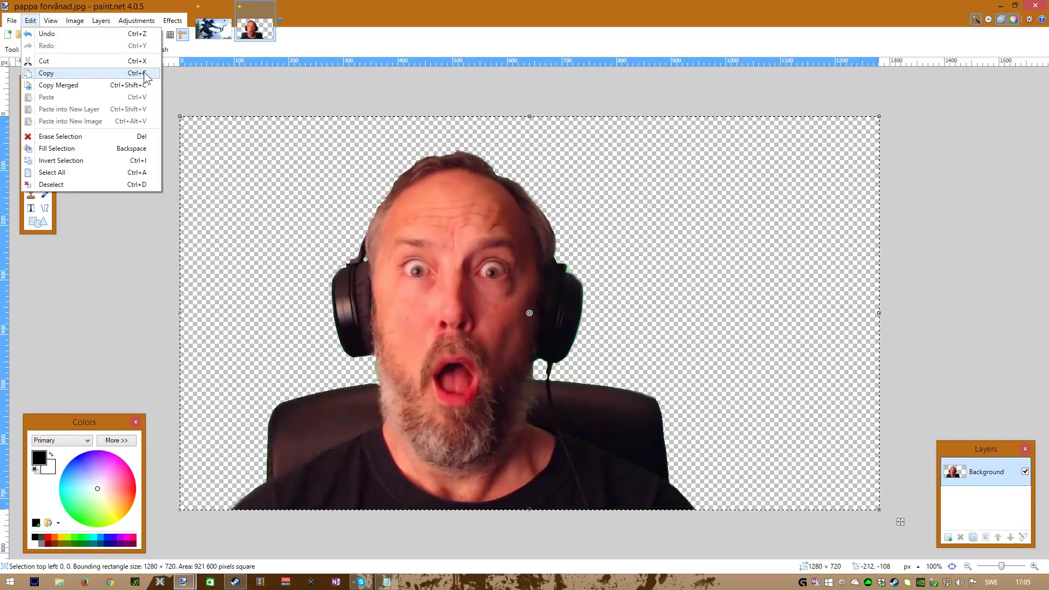
left_click(46, 73)
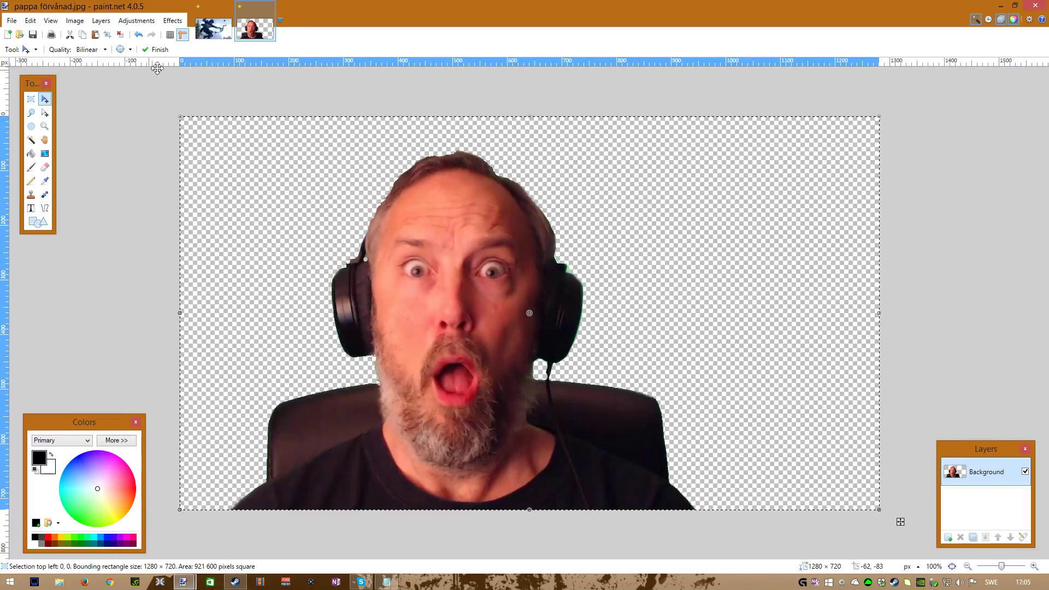
left_click(212, 32)
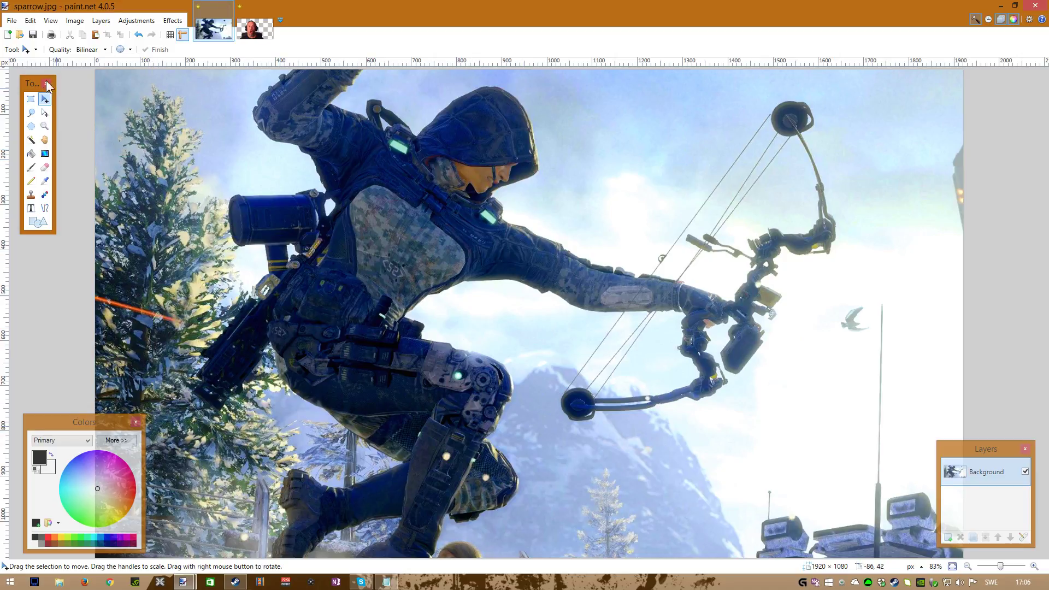
Step: Paste the face cut-out into a new layer on sparrow.jpg, then move it lower-middle and scale it to about 1005 × 565
left_click(28, 20)
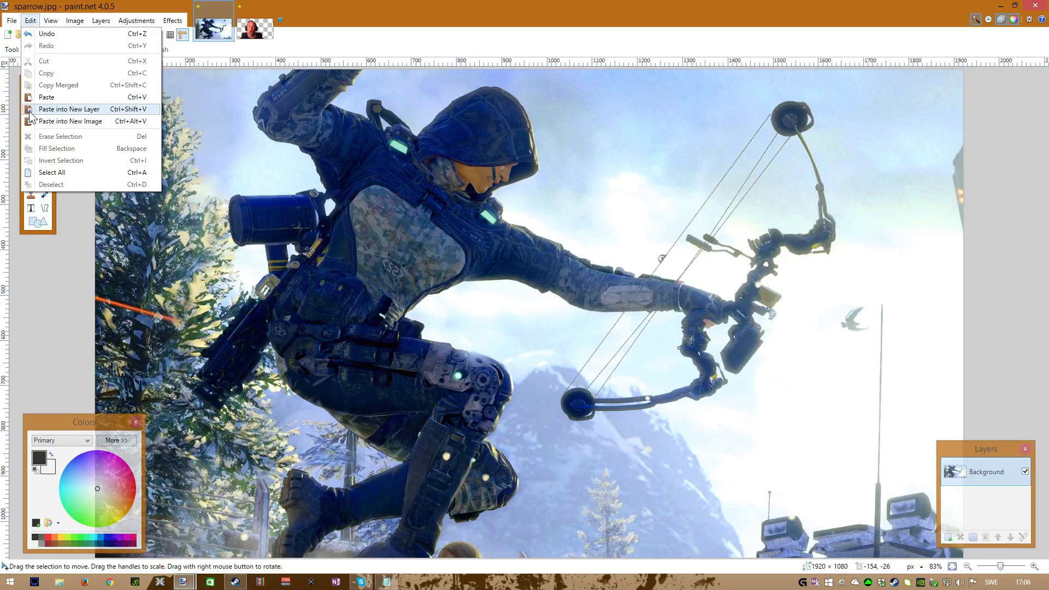
left_click(102, 109)
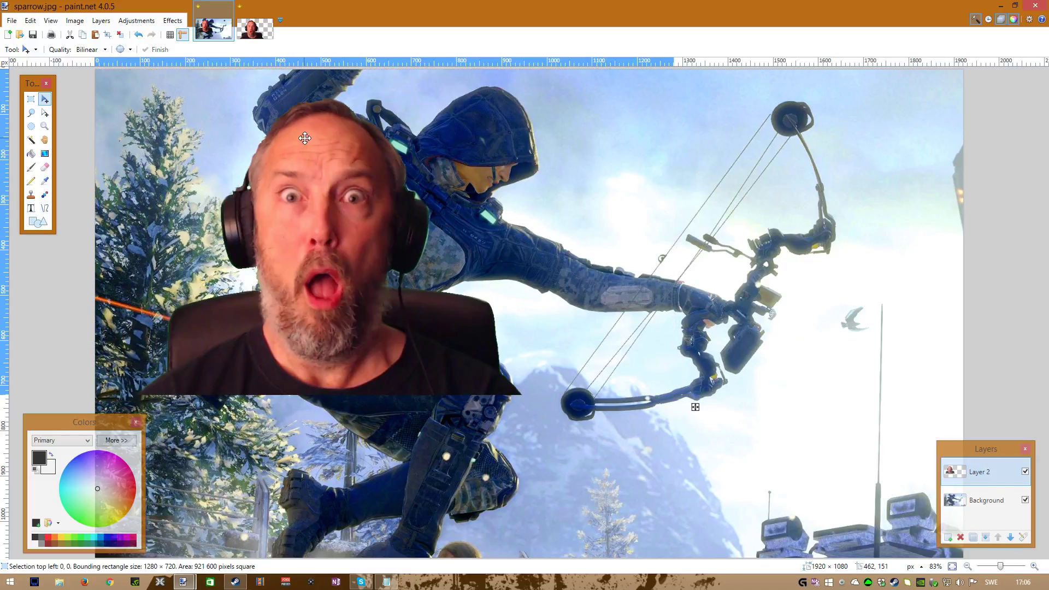
left_click_drag(304, 139, 541, 305)
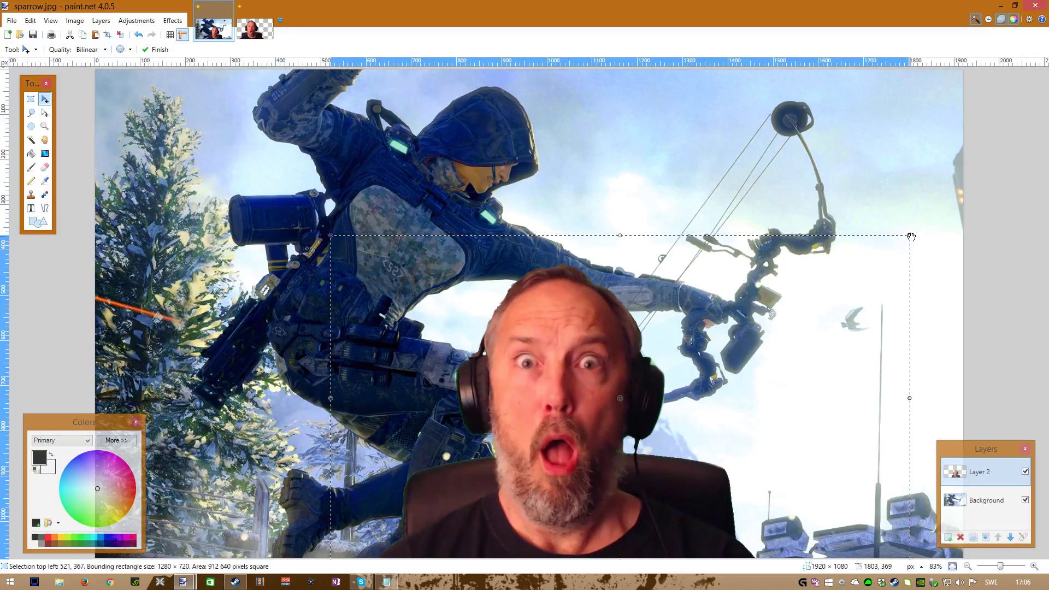
left_click_drag(911, 237, 788, 175)
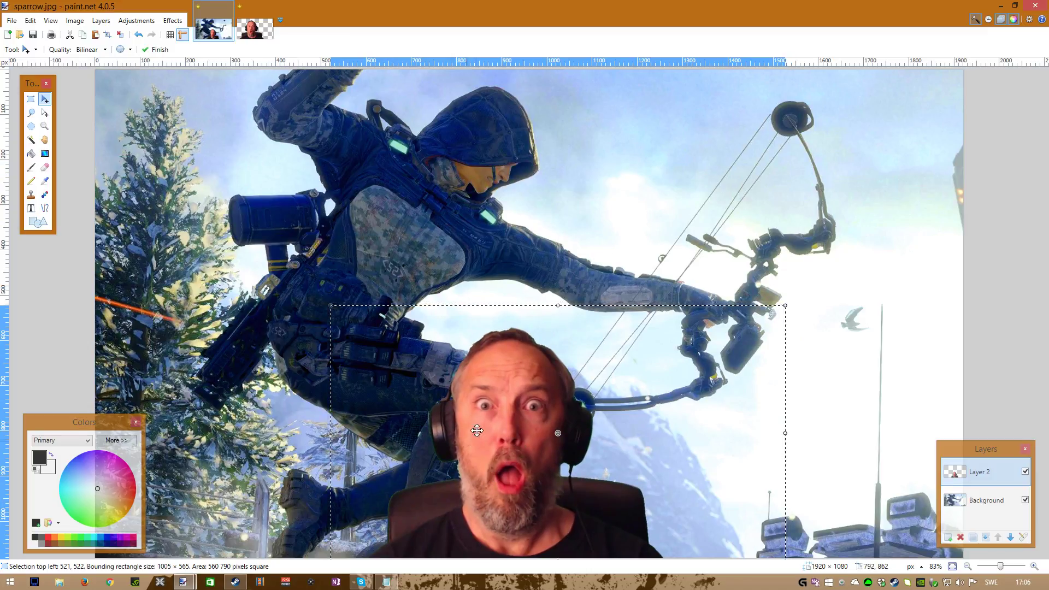
Step: Outline the face with a white Drop Shadow using widening radius 14 and blur radius 3
left_click(169, 23)
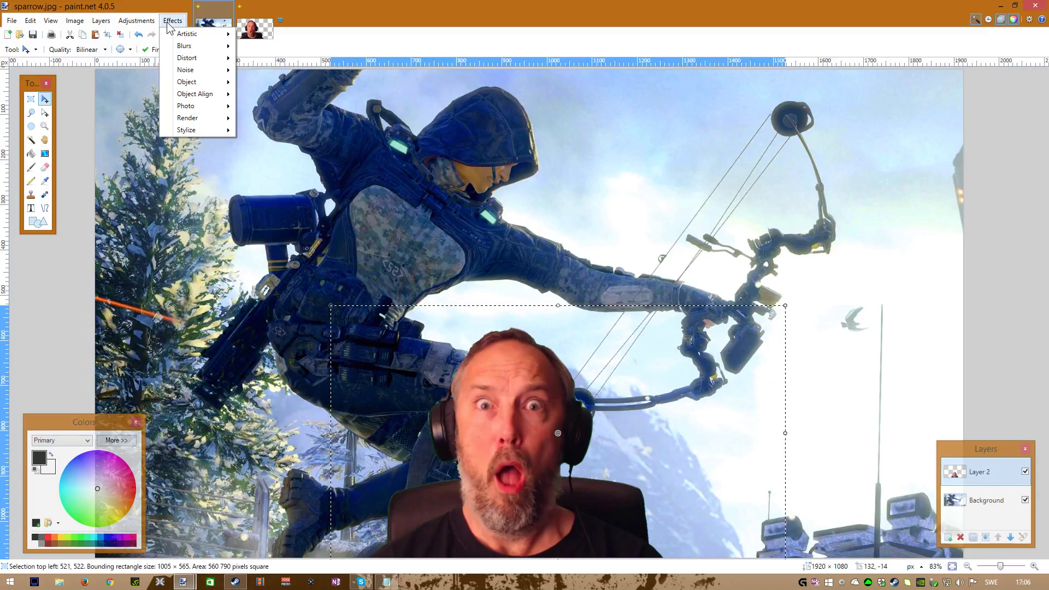
mouse_move(190, 83)
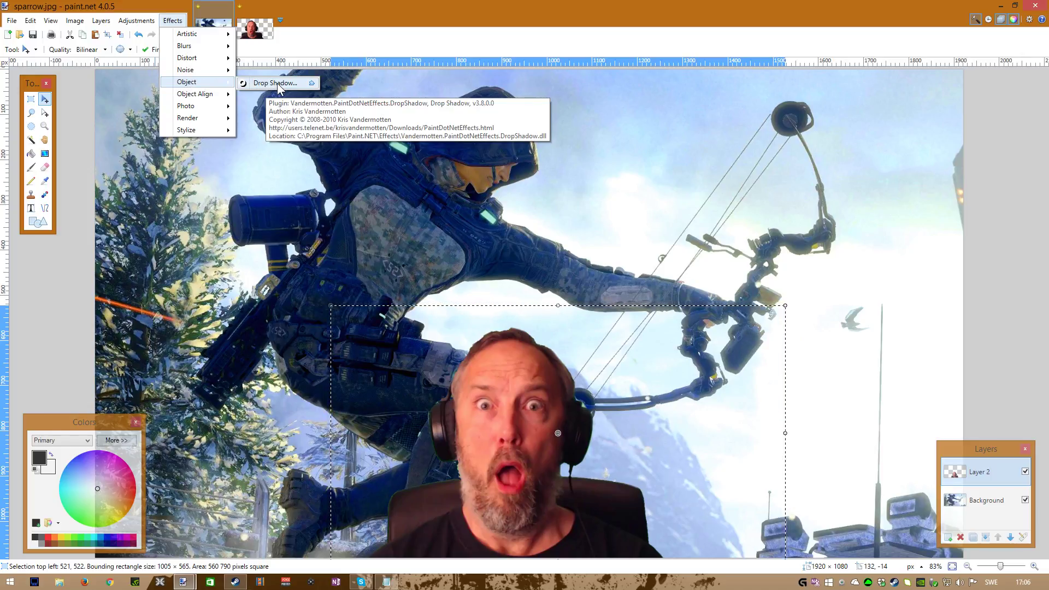
left_click(275, 83)
left_click_drag(525, 158, 910, 87)
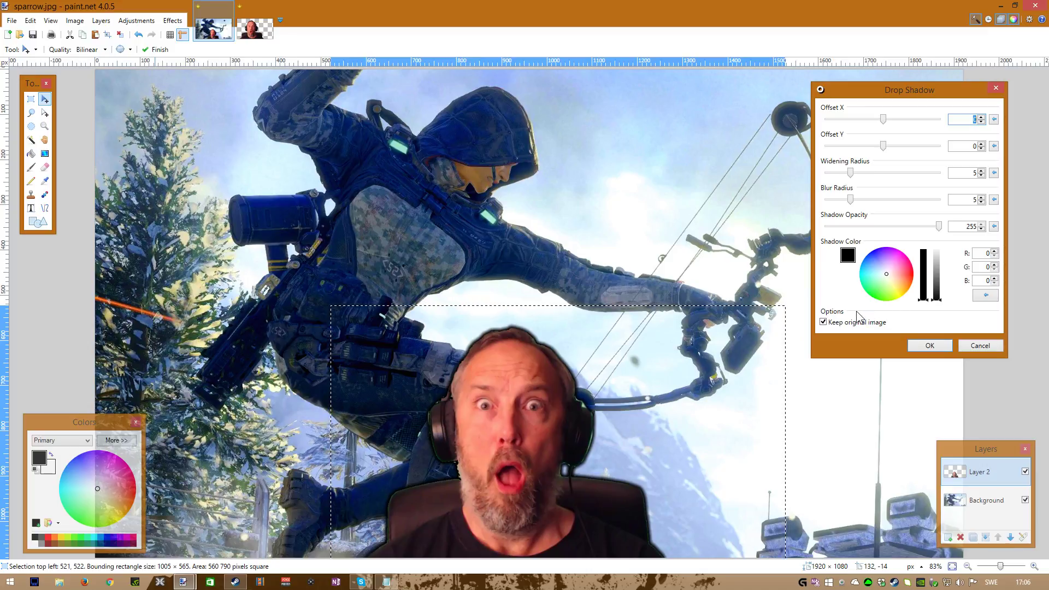
left_click(941, 286)
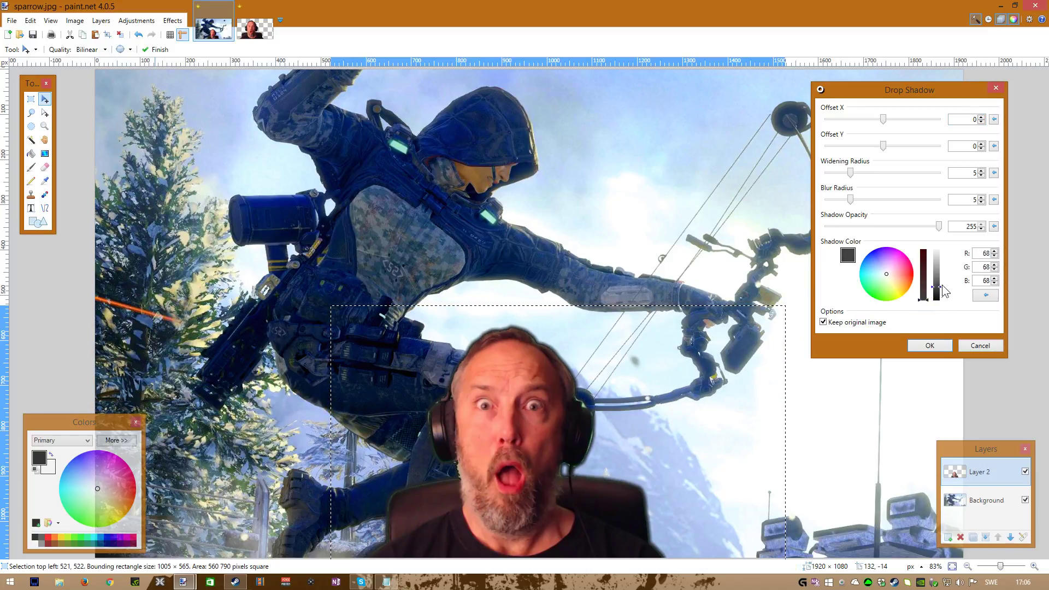
left_click_drag(942, 286, 945, 246)
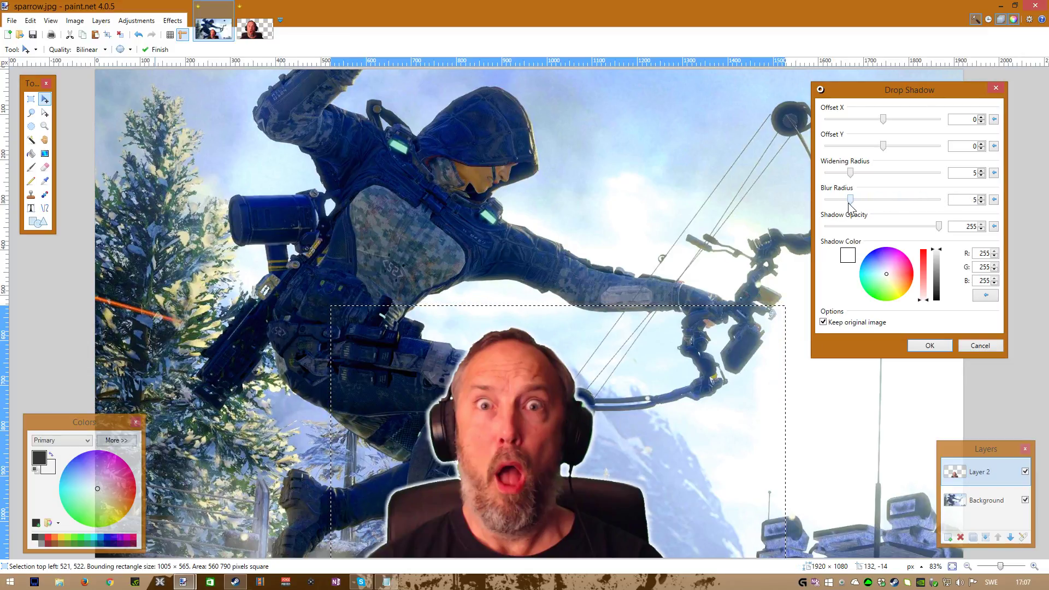
left_click_drag(850, 173, 964, 163)
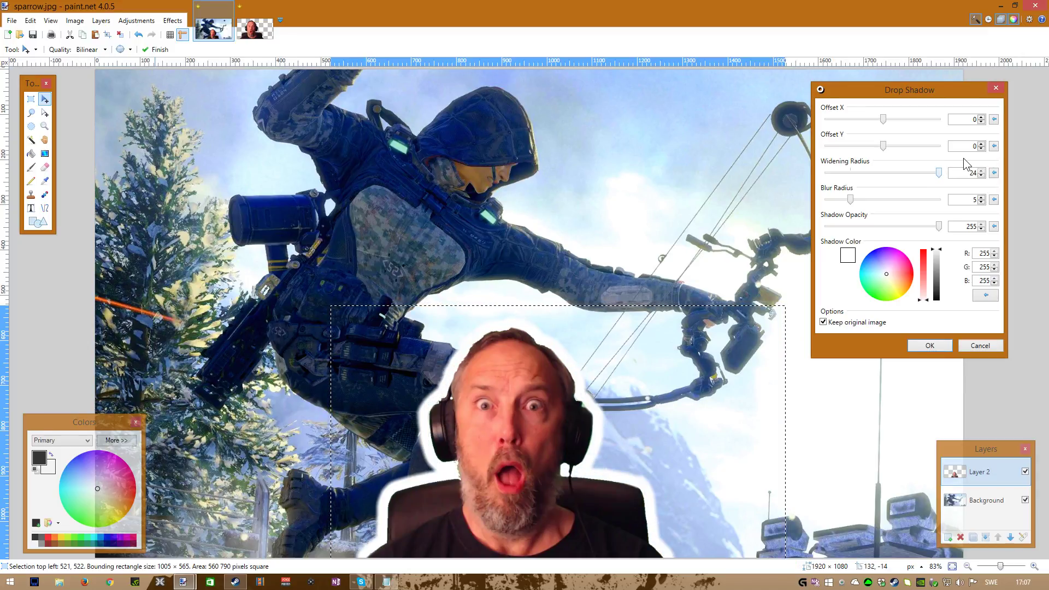
left_click_drag(938, 173, 924, 174)
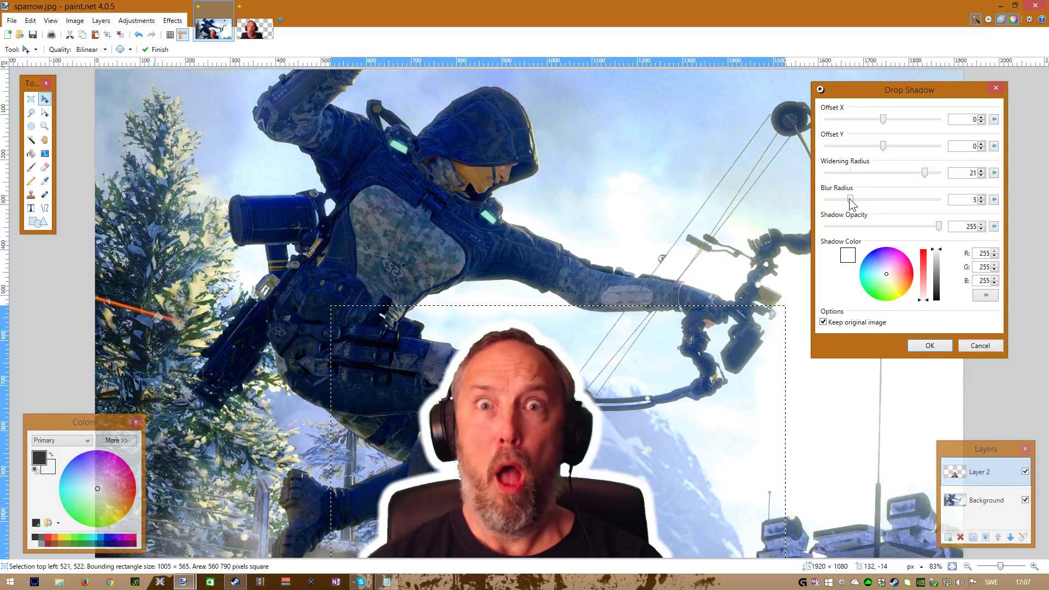
left_click_drag(850, 201, 843, 201)
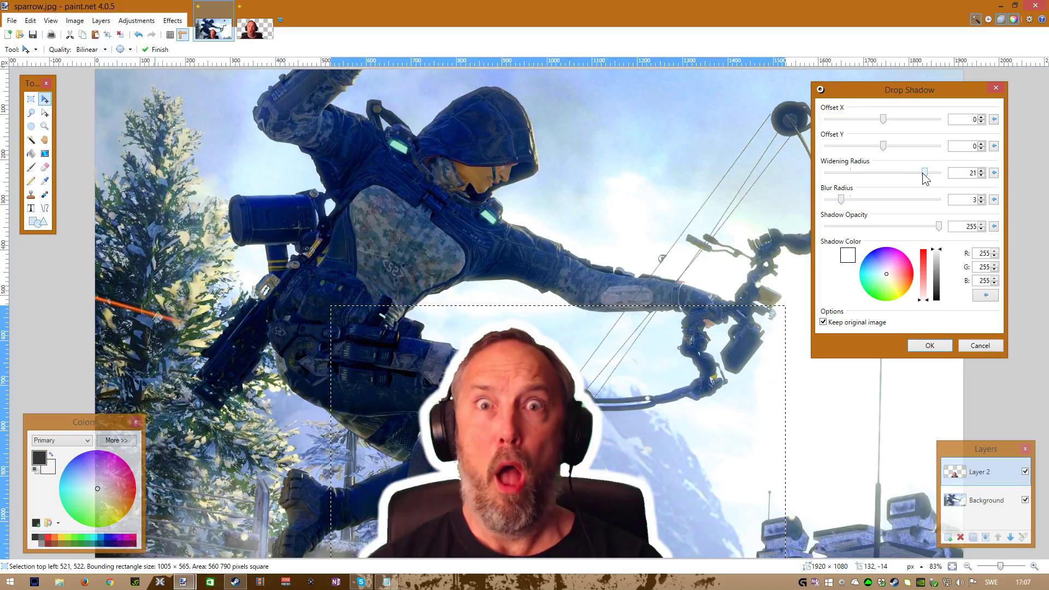
left_click_drag(925, 172, 892, 180)
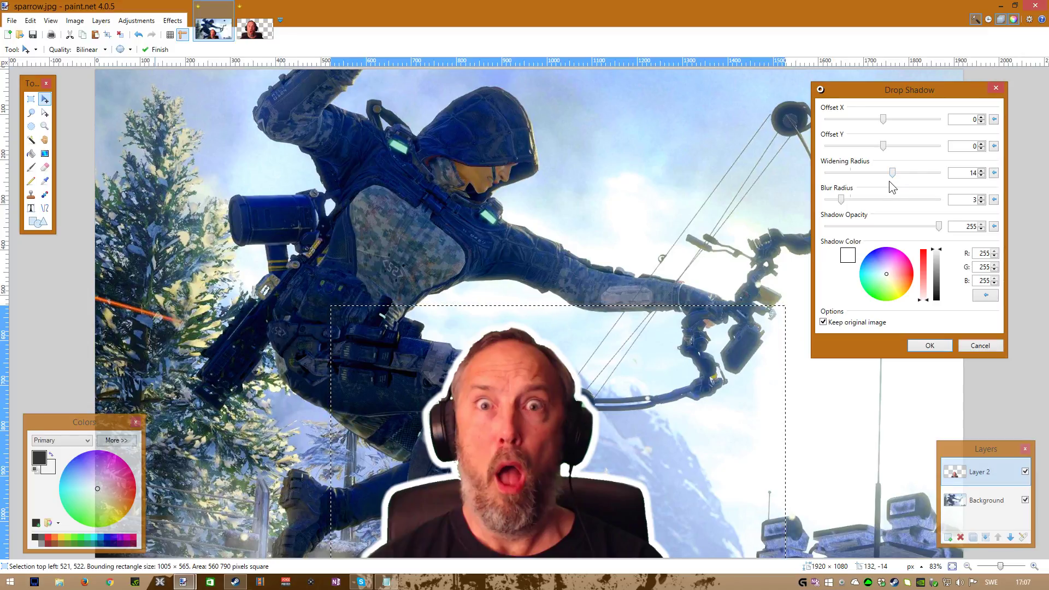
left_click(923, 346)
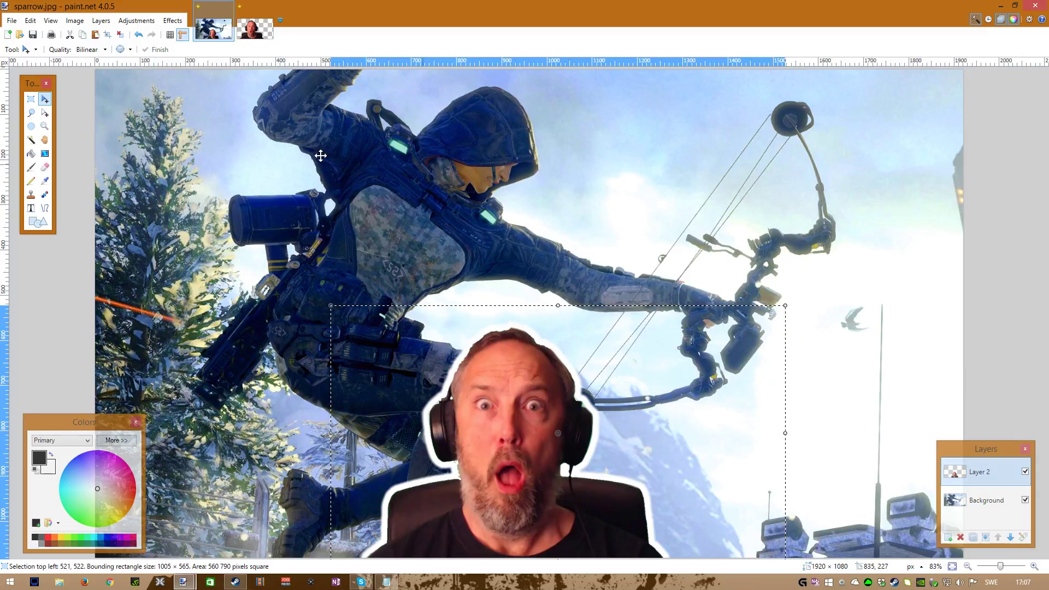
Step: Make the face layer black and white and raise its contrast to 20
left_click(139, 22)
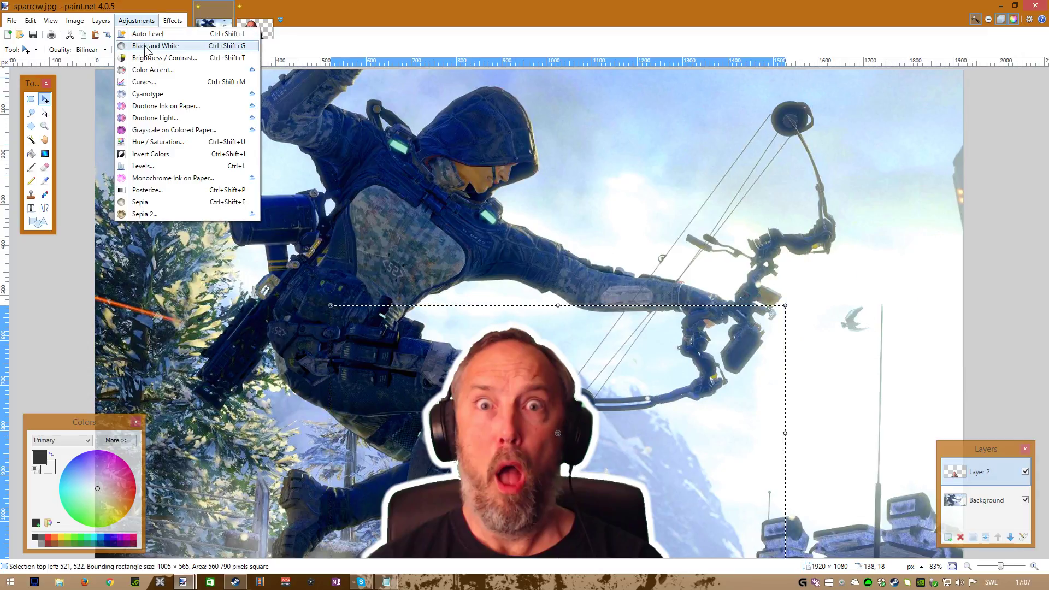
left_click(173, 48)
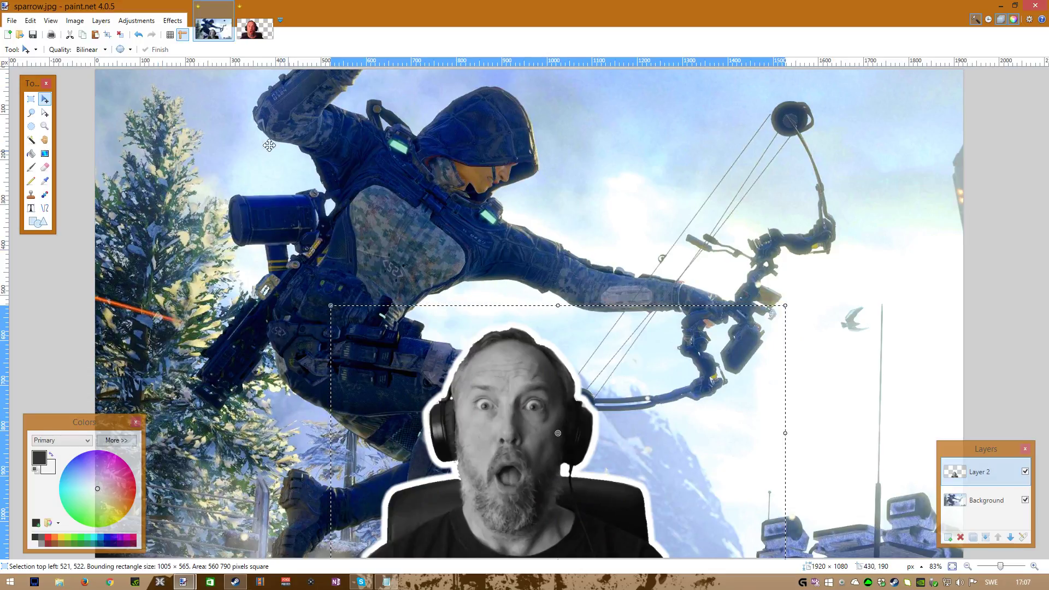
left_click(130, 23)
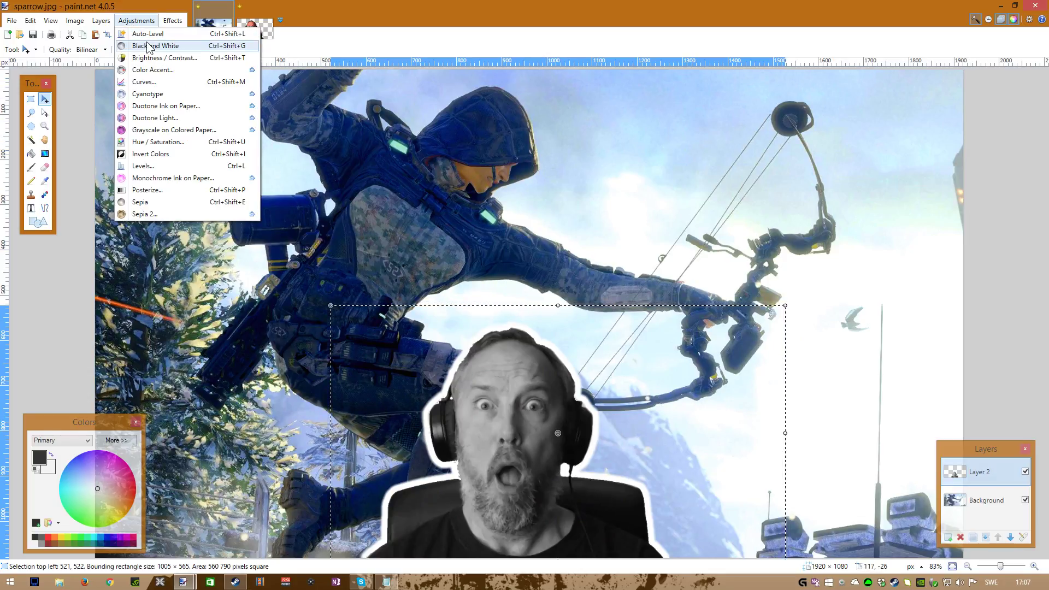
left_click(163, 57)
left_click_drag(512, 250, 878, 127)
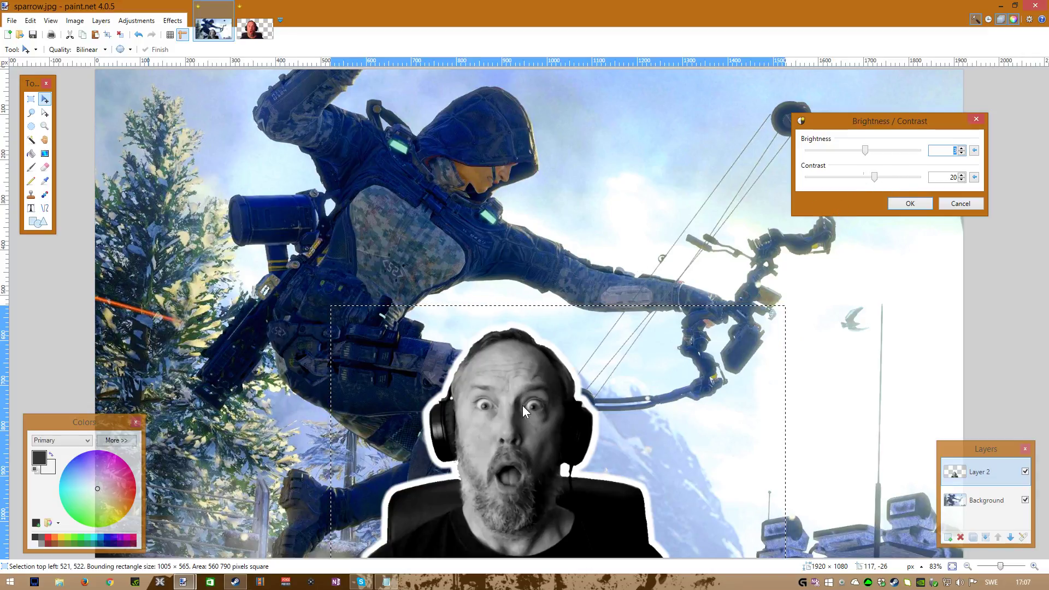
left_click(908, 203)
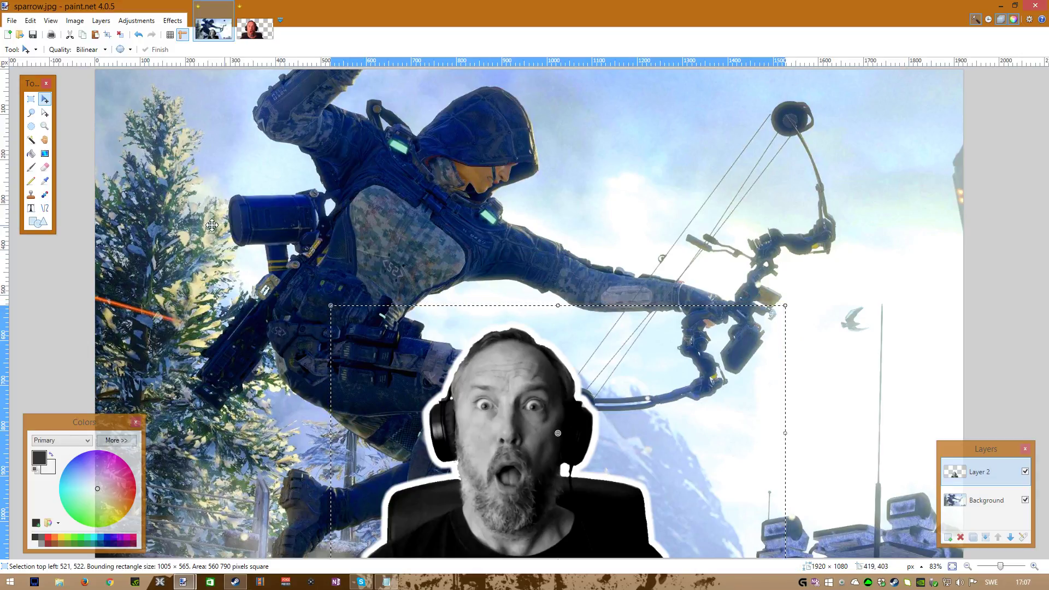
left_click_drag(89, 420, 33, 406)
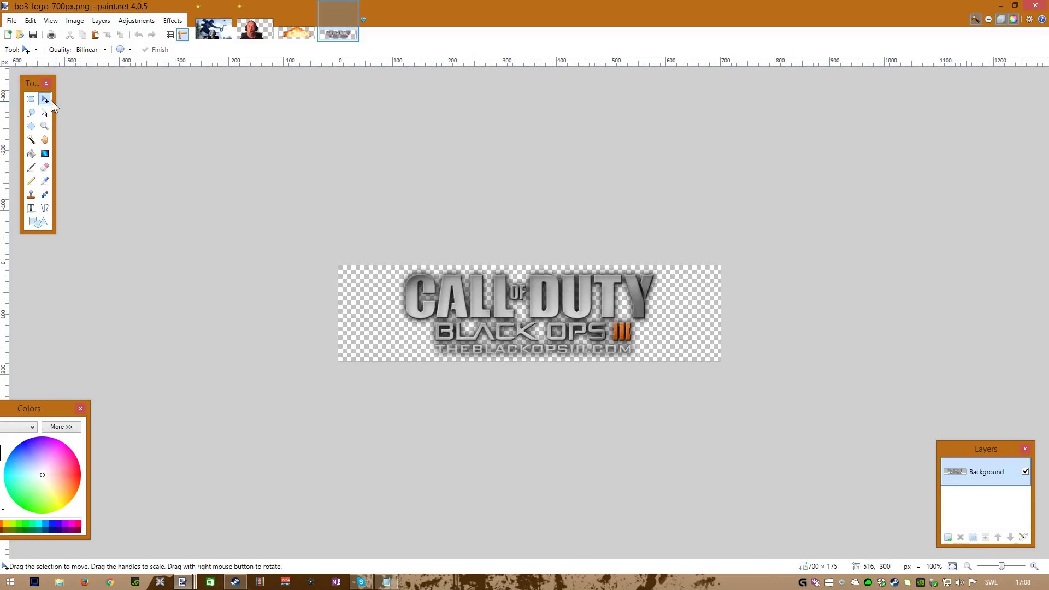
Step: Copy the whole Call of Duty logo image and return to the sparrow screenshot
left_click(45, 100)
key("ctrl+a")
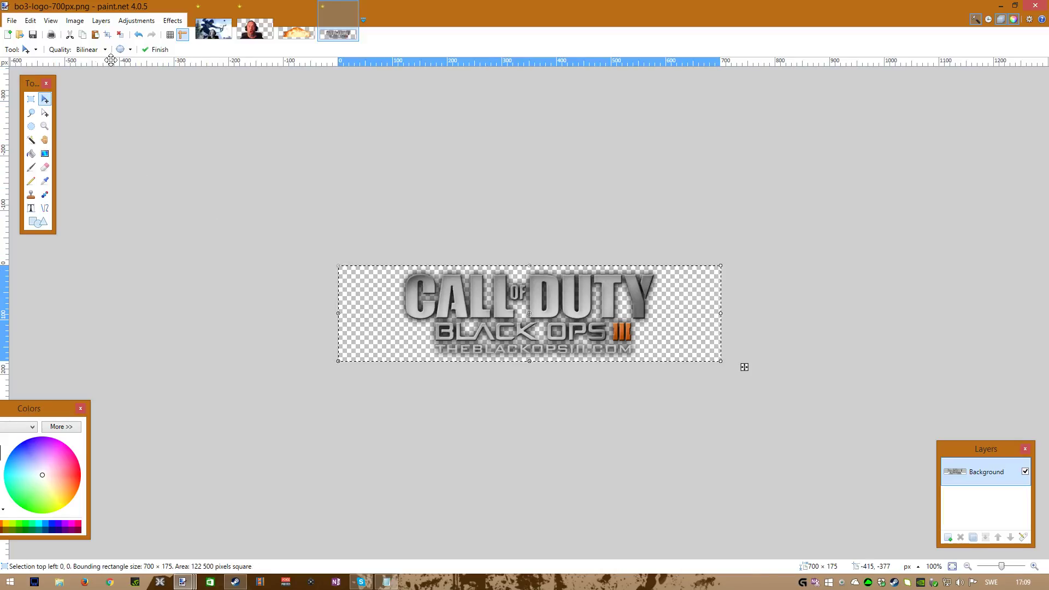
left_click(31, 21)
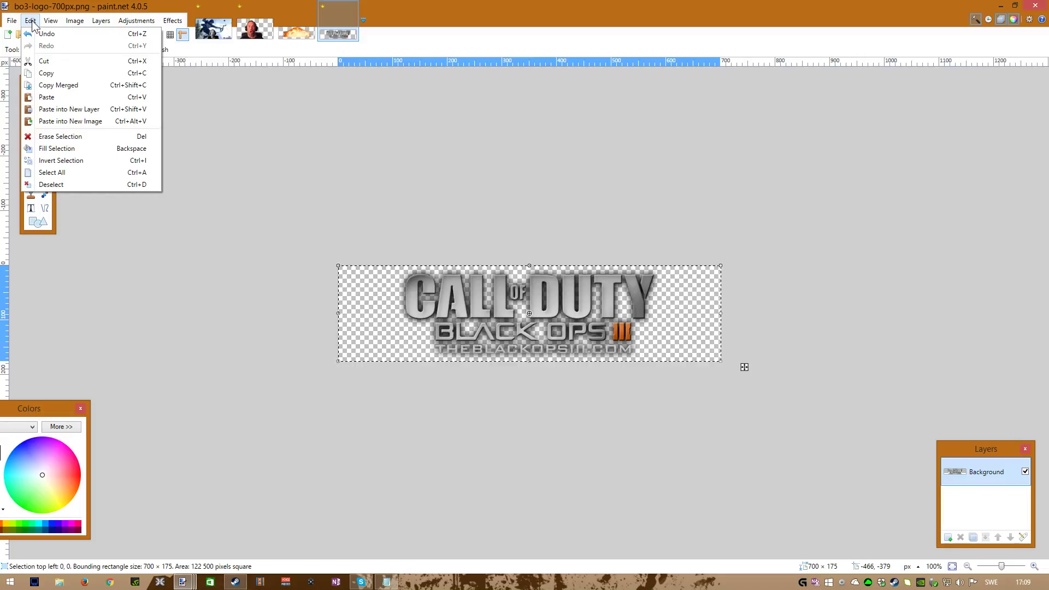
left_click(124, 73)
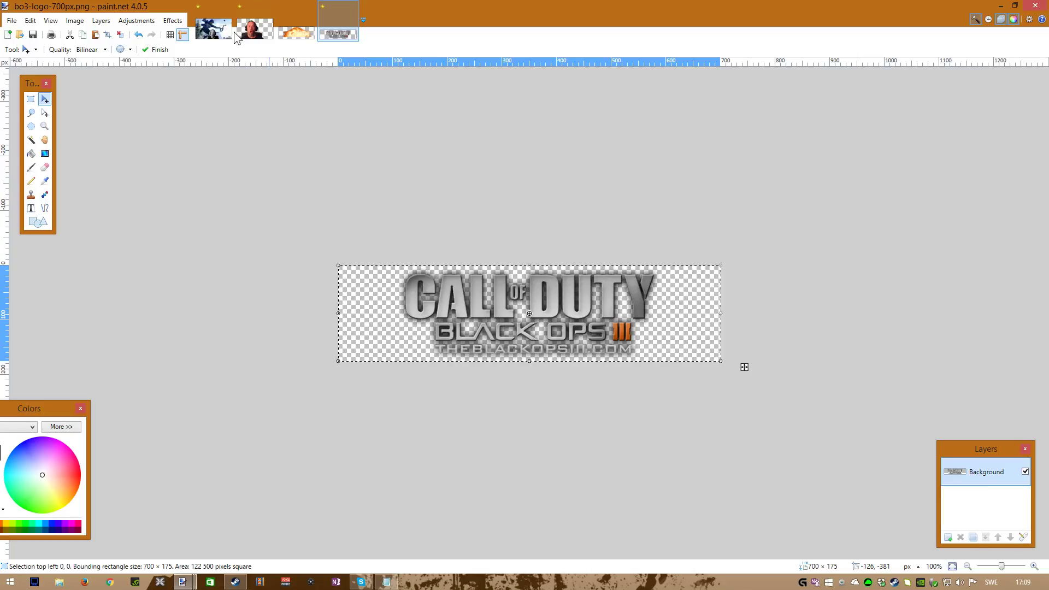
left_click(214, 29)
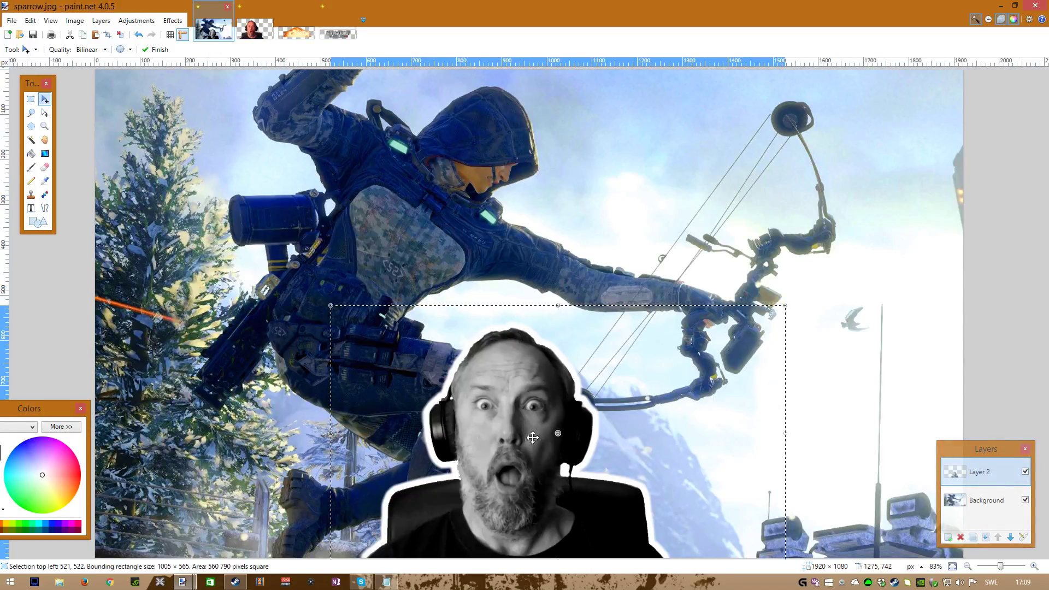
Step: Paste the logo into a new layer, size it to about 818 × 204 and place it top-right
left_click(11, 22)
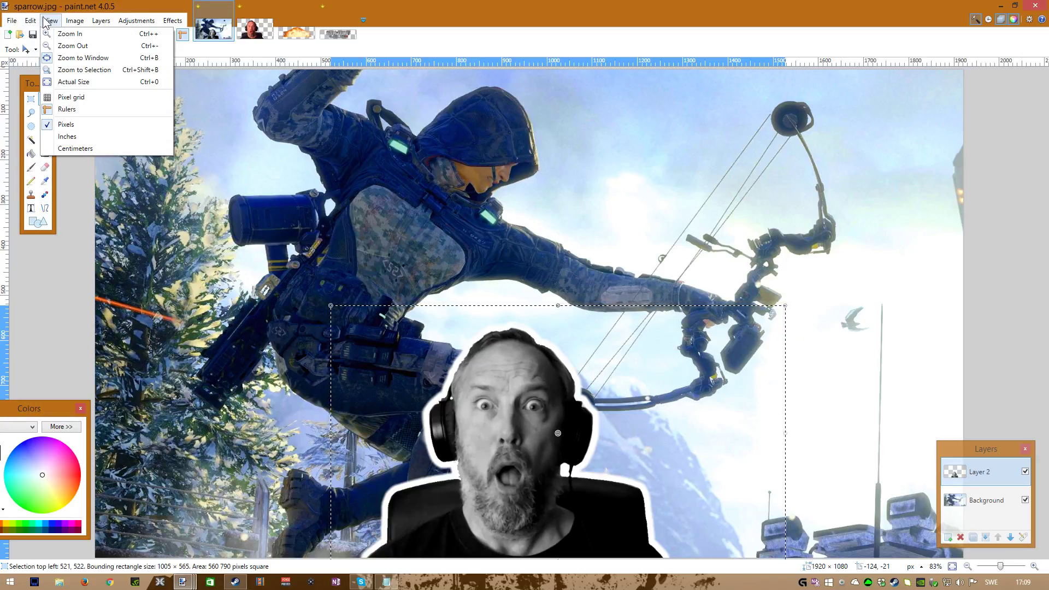
mouse_move(30, 21)
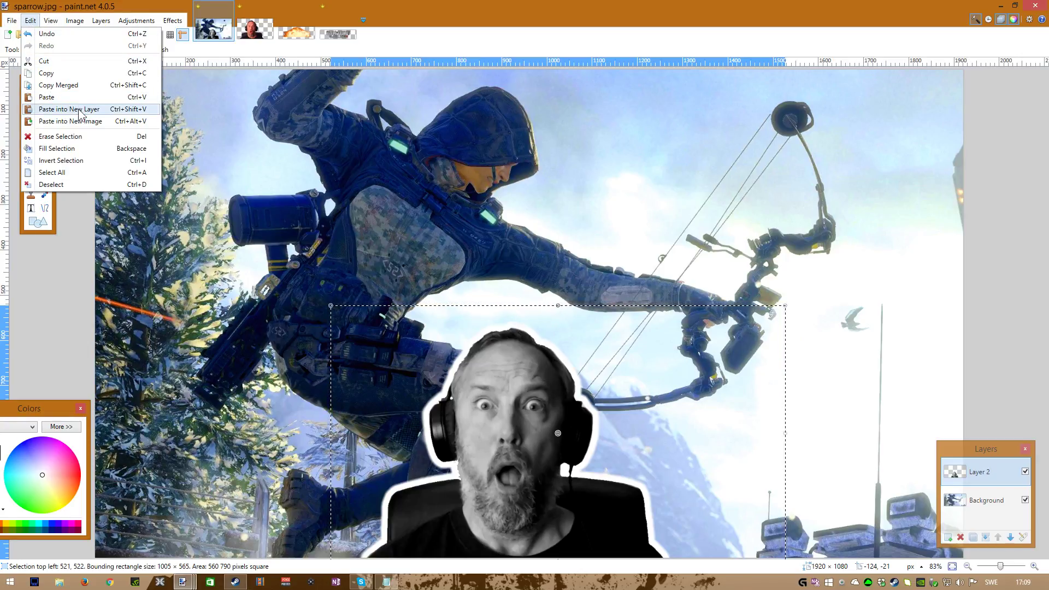
left_click(136, 112)
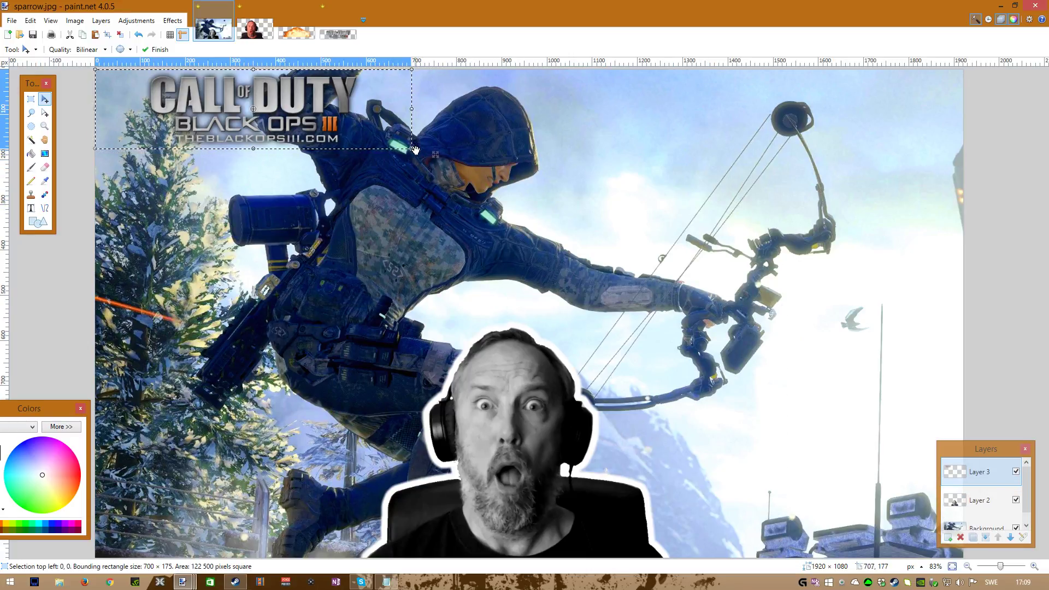
left_click_drag(410, 148, 488, 202)
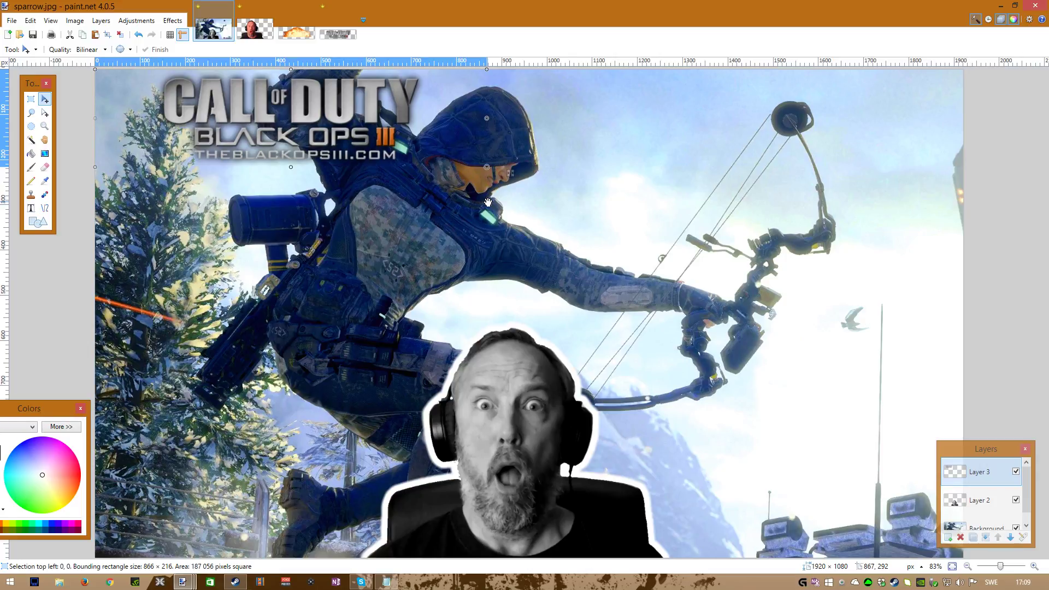
left_click_drag(285, 113, 639, 112)
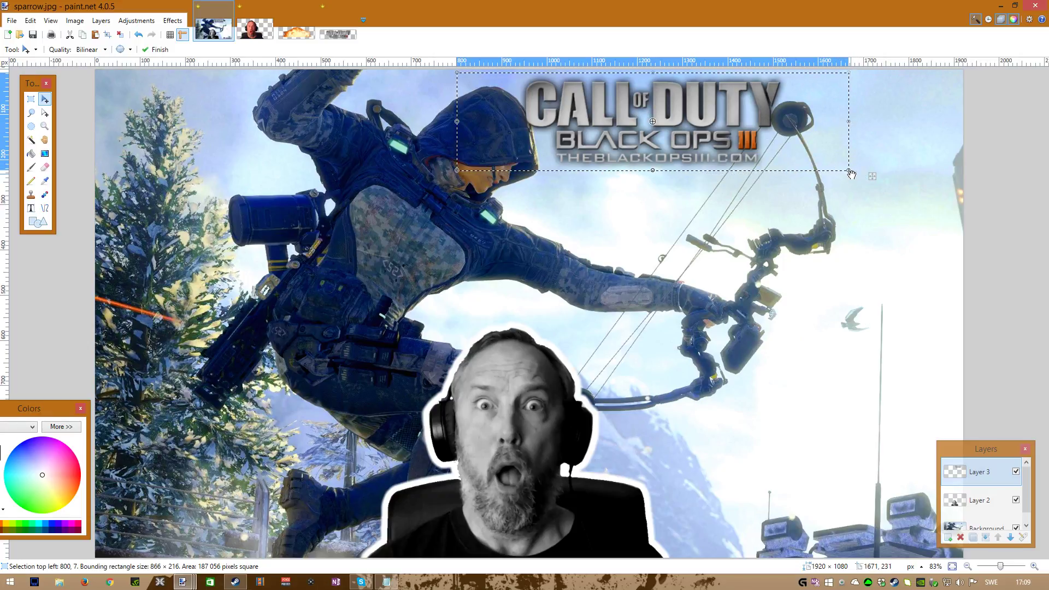
left_click_drag(839, 168, 828, 167)
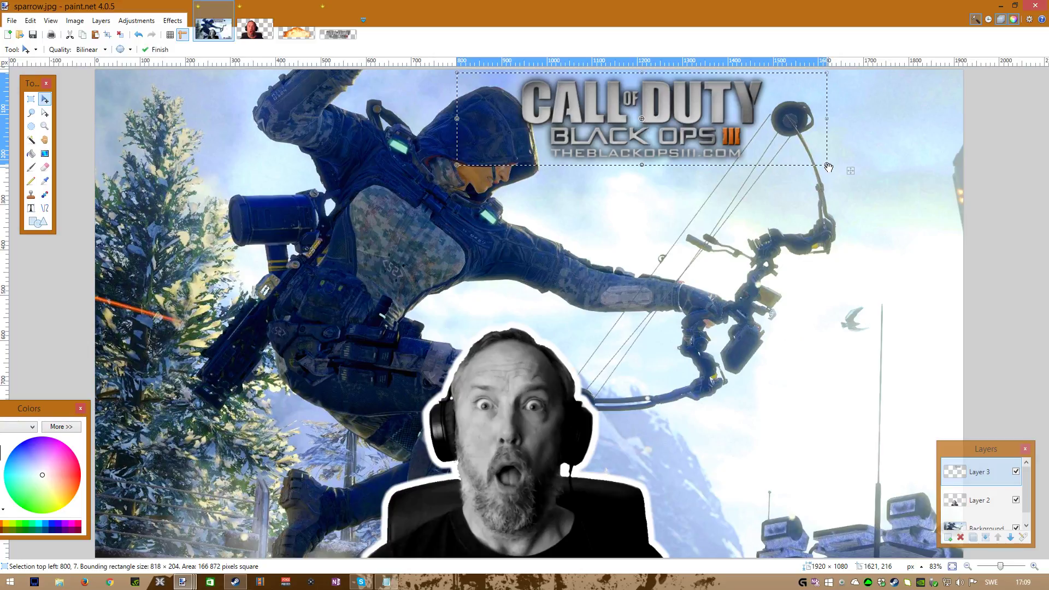
left_click_drag(668, 118, 676, 117)
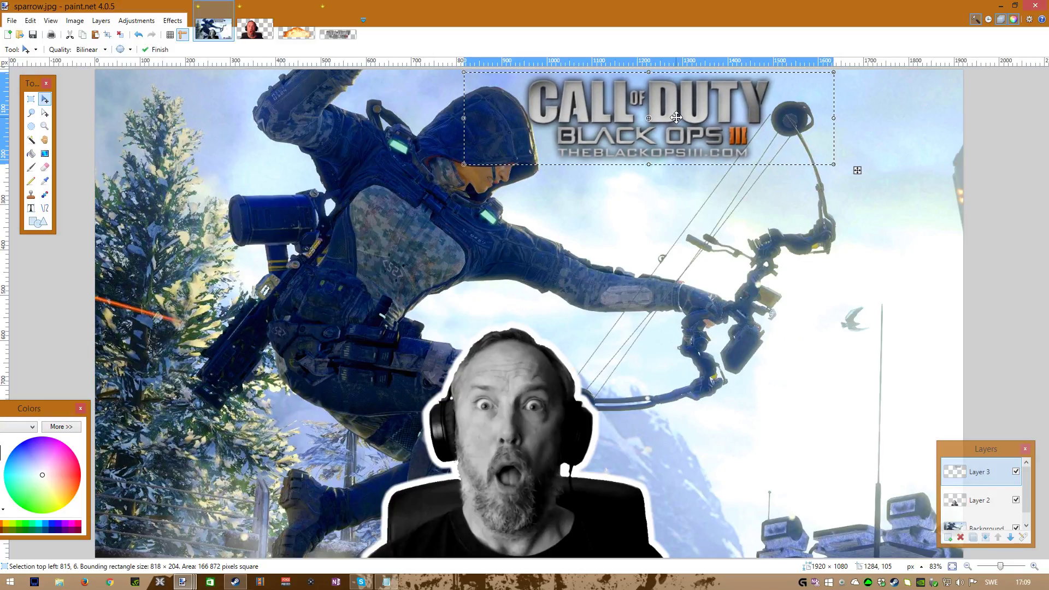
Step: Apply a Drop Shadow to the logo and try darker and orange shadow colours
left_click(164, 22)
mouse_move(265, 98)
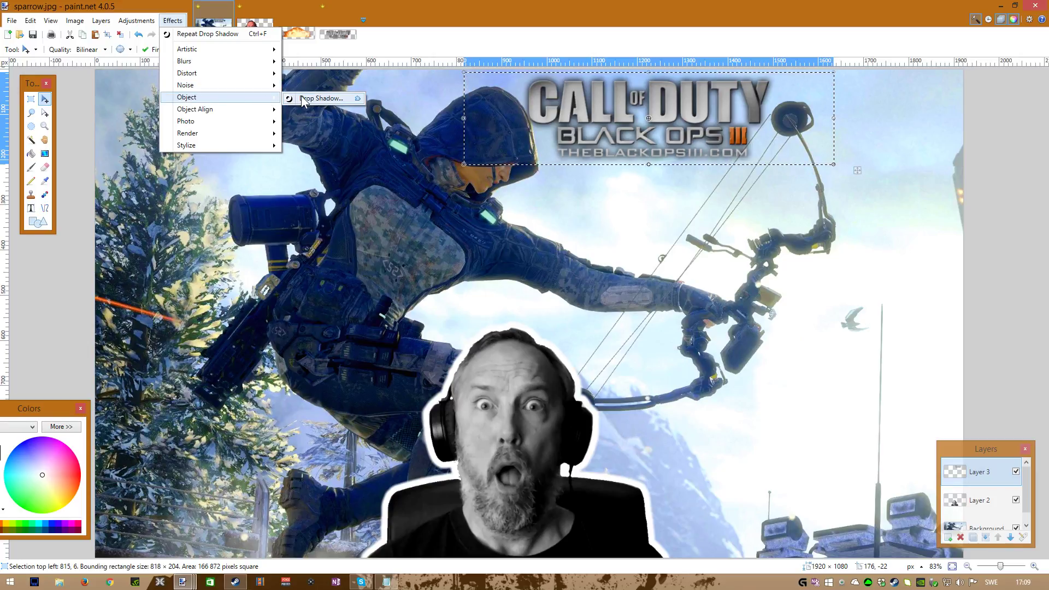
left_click(319, 98)
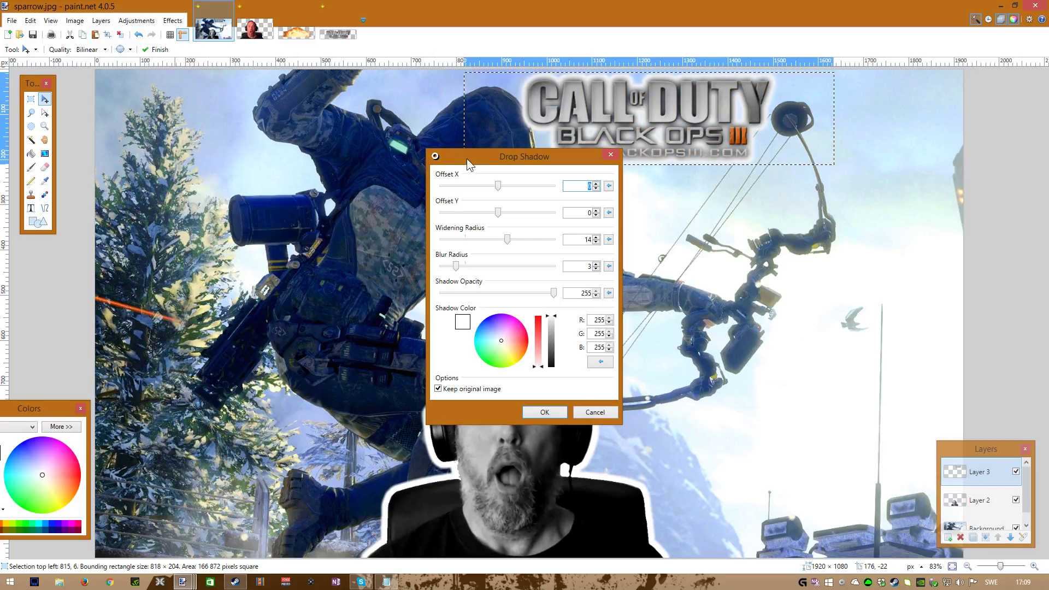
left_click_drag(467, 158, 857, 234)
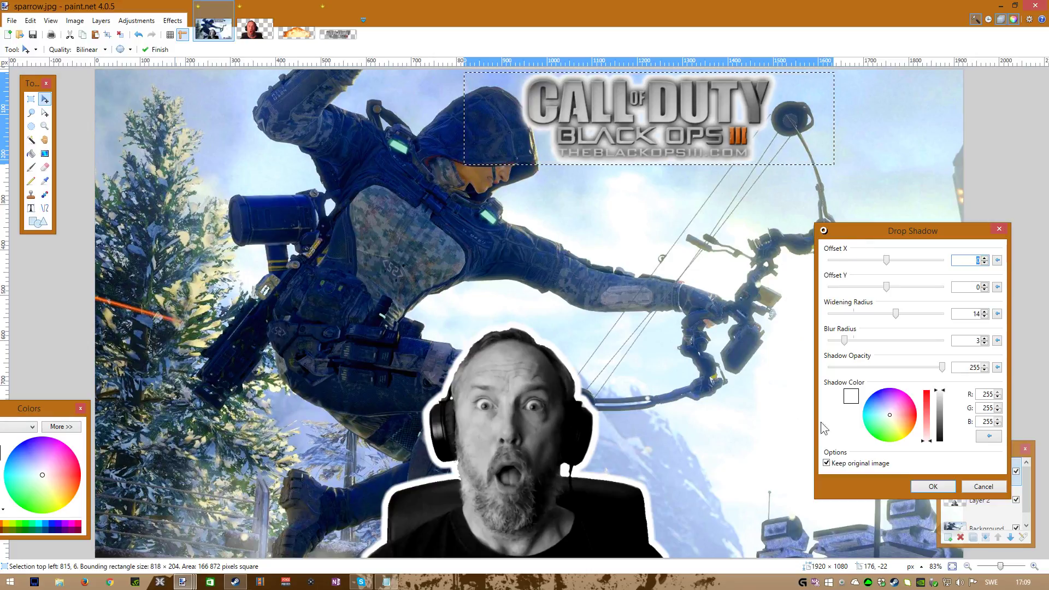
mouse_move(943, 393)
left_mouse_down()
mouse_move(945, 415)
mouse_move(944, 389)
left_mouse_up()
mouse_move(890, 415)
left_mouse_down()
mouse_move(904, 434)
mouse_move(880, 434)
mouse_move(873, 419)
mouse_move(896, 393)
mouse_move(907, 422)
left_mouse_up()
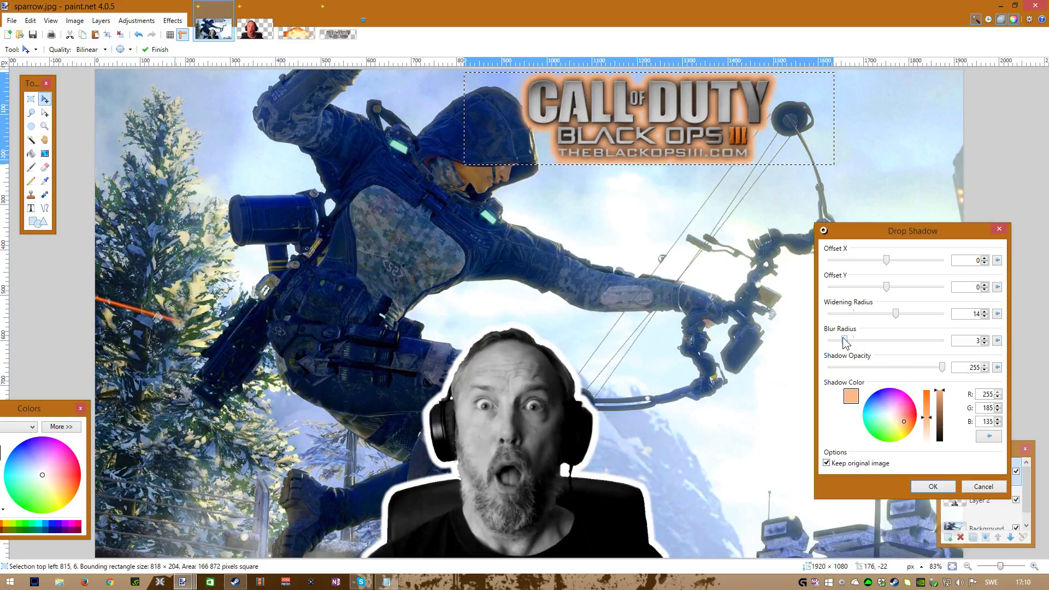
Step: Finalize the logo outline as black with blur radius 0 and widening radius 3
left_click_drag(843, 338, 824, 342)
left_click_drag(895, 313, 838, 341)
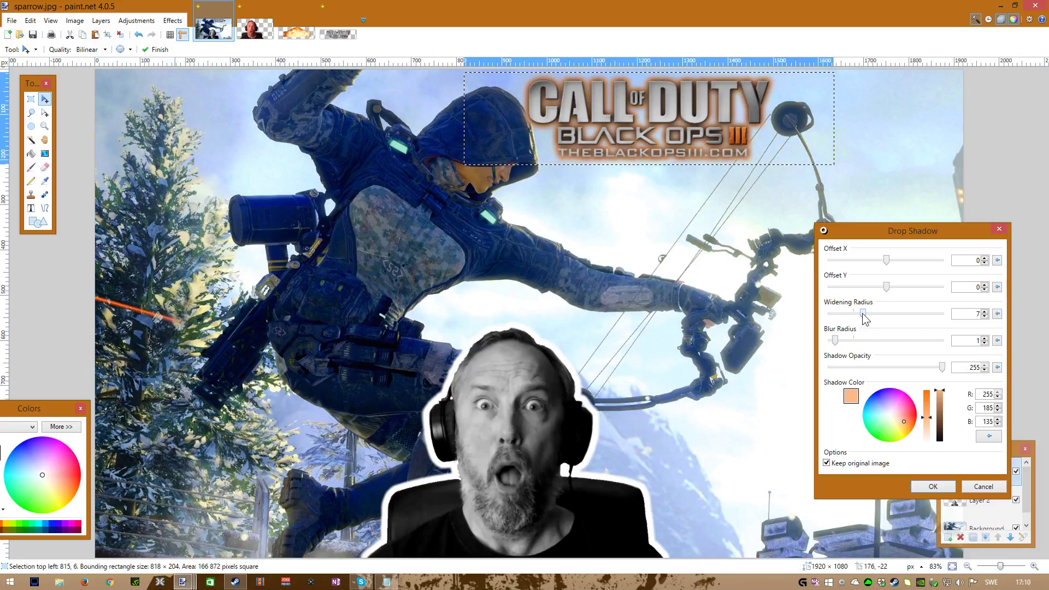
left_click_drag(939, 391, 943, 464)
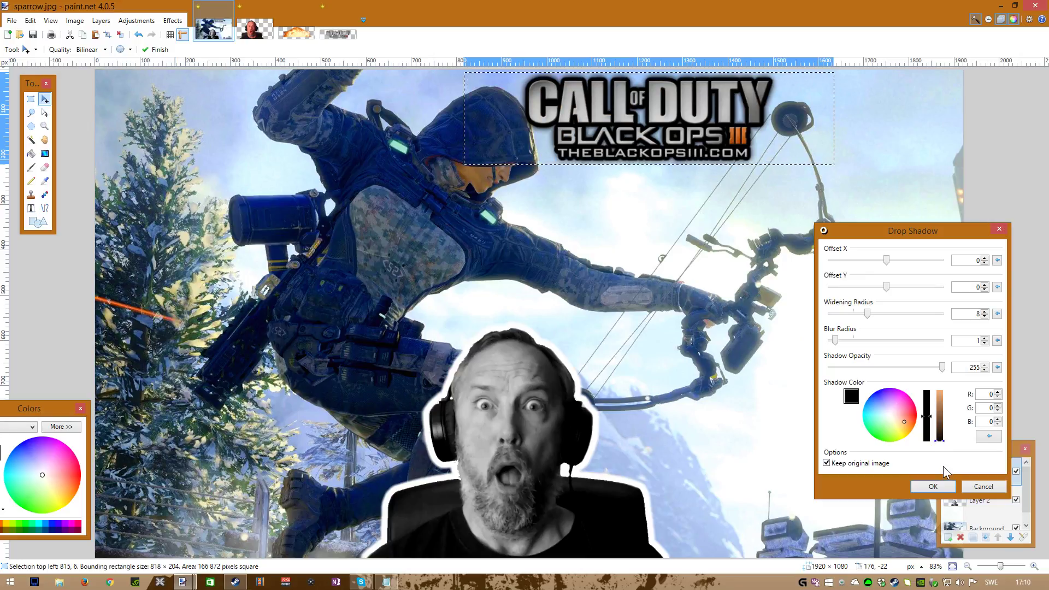
left_click_drag(927, 416, 929, 391)
left_click_drag(834, 341, 818, 341)
left_click_drag(867, 313, 845, 315)
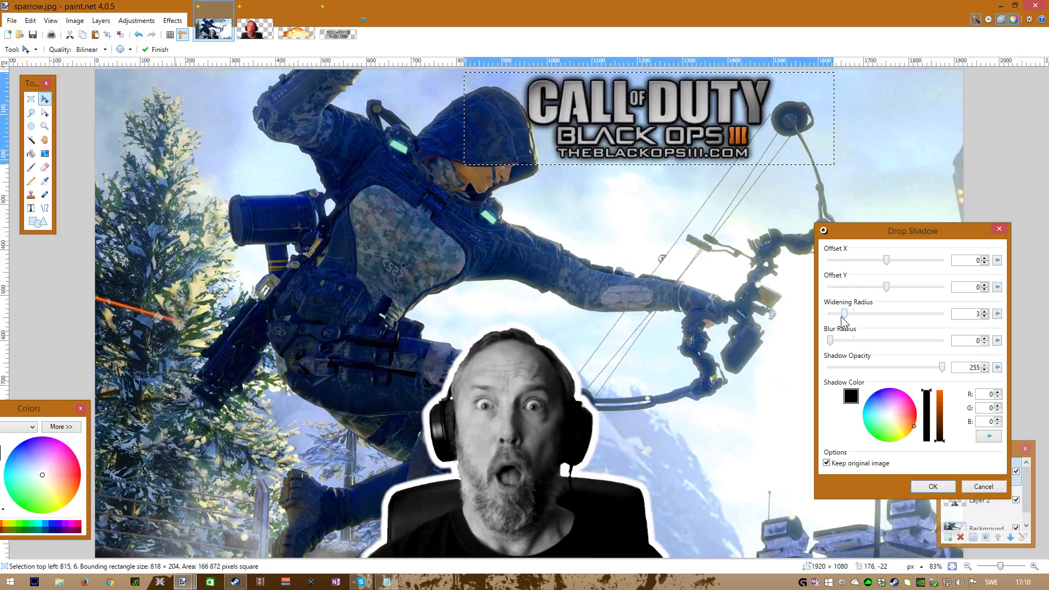
left_click(930, 488)
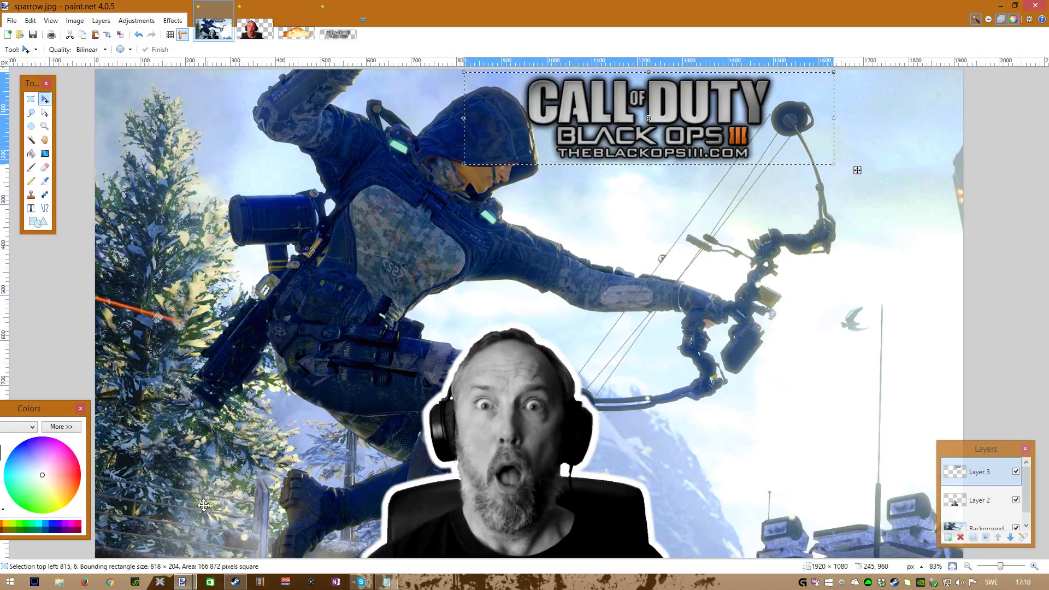
Step: Open the recent image TGN_Outline_Logo_Vertical.png
left_click(7, 23)
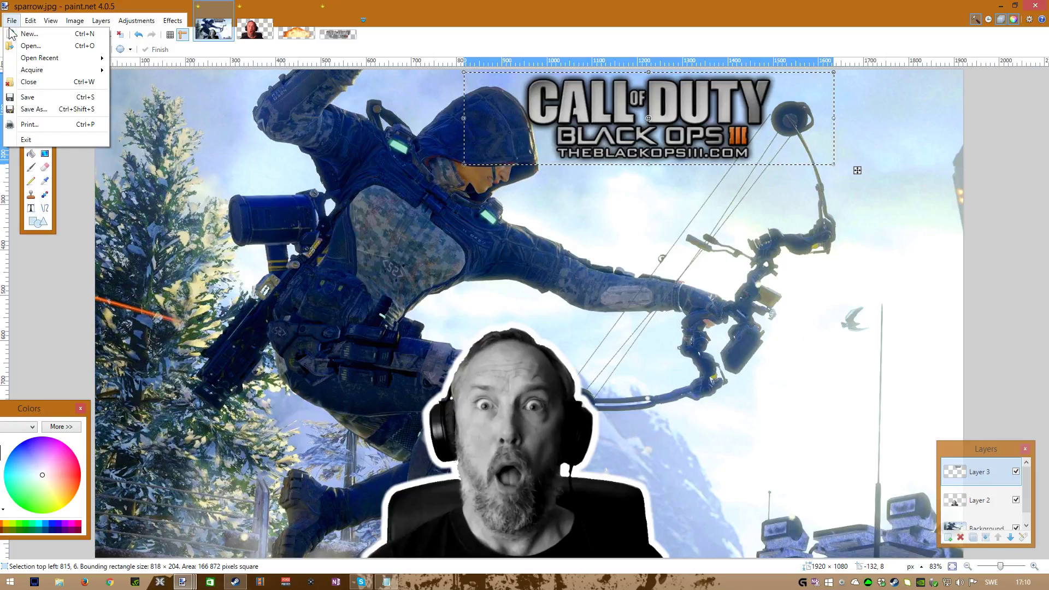
mouse_move(36, 59)
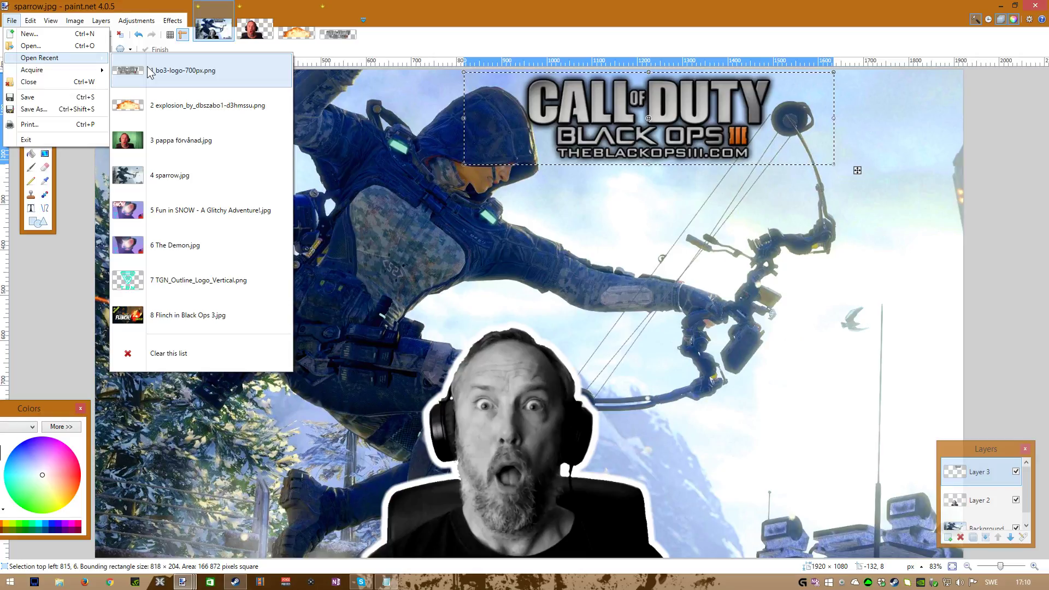
left_click(176, 281)
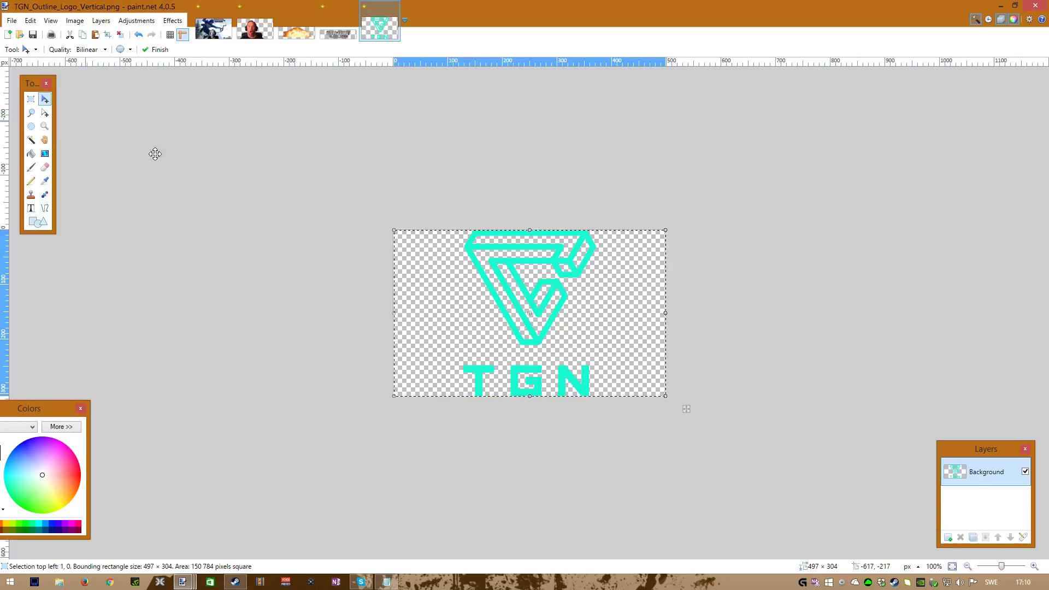
Step: Copy the TGN logo into a new layer on sparrow.jpg and move it bottom-left
left_click(25, 23)
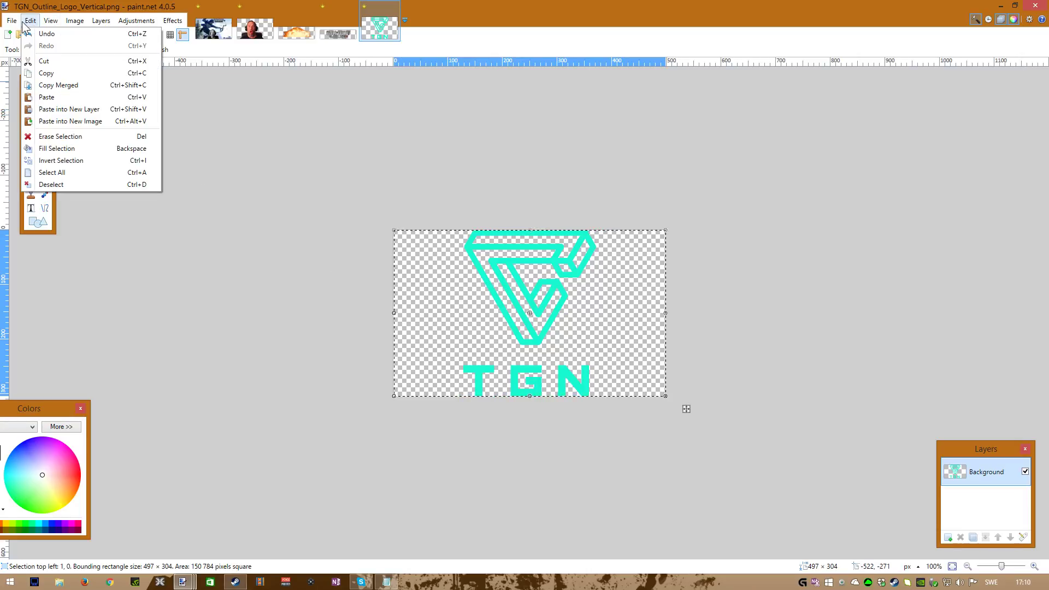
left_click(58, 86)
left_click(214, 30)
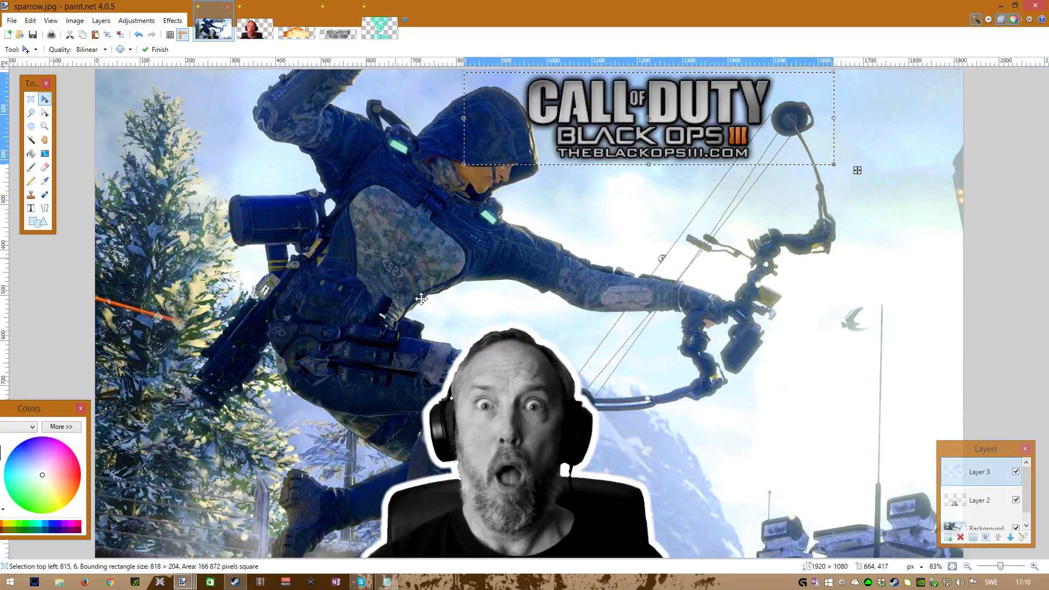
left_click(30, 20)
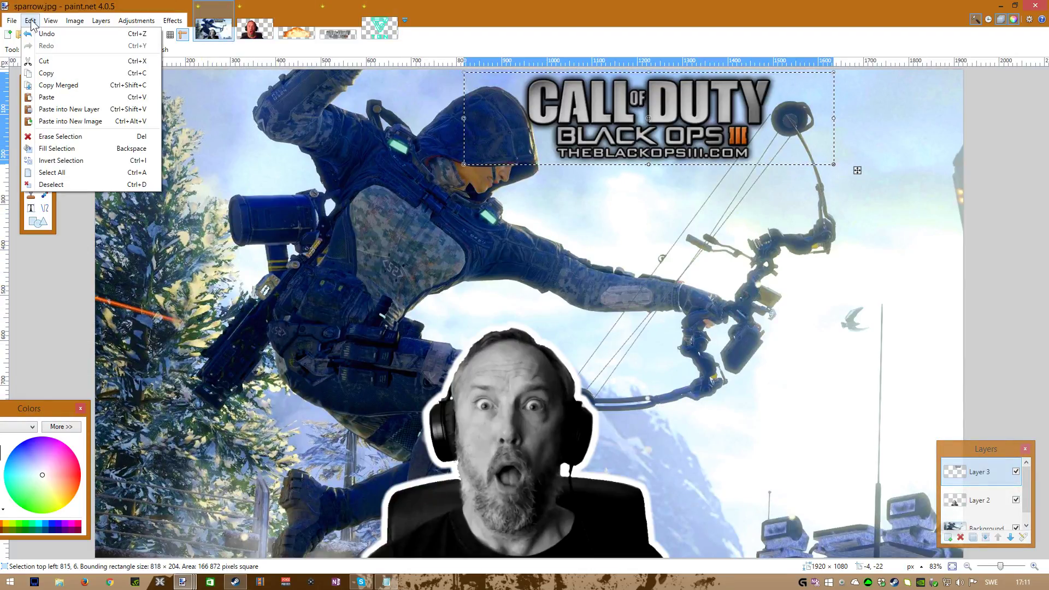
left_click(75, 108)
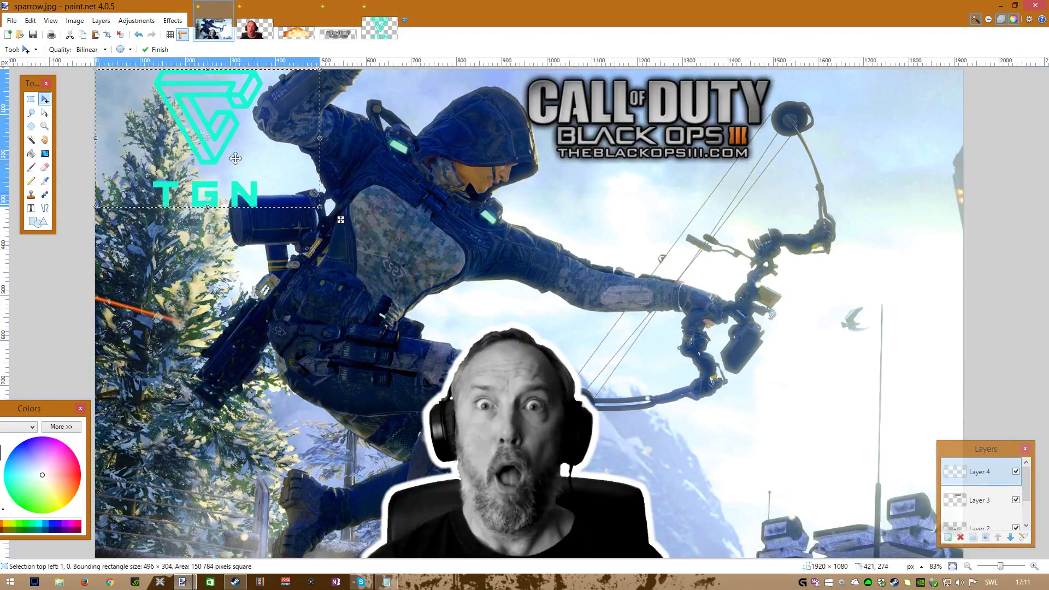
left_click_drag(182, 105, 138, 448)
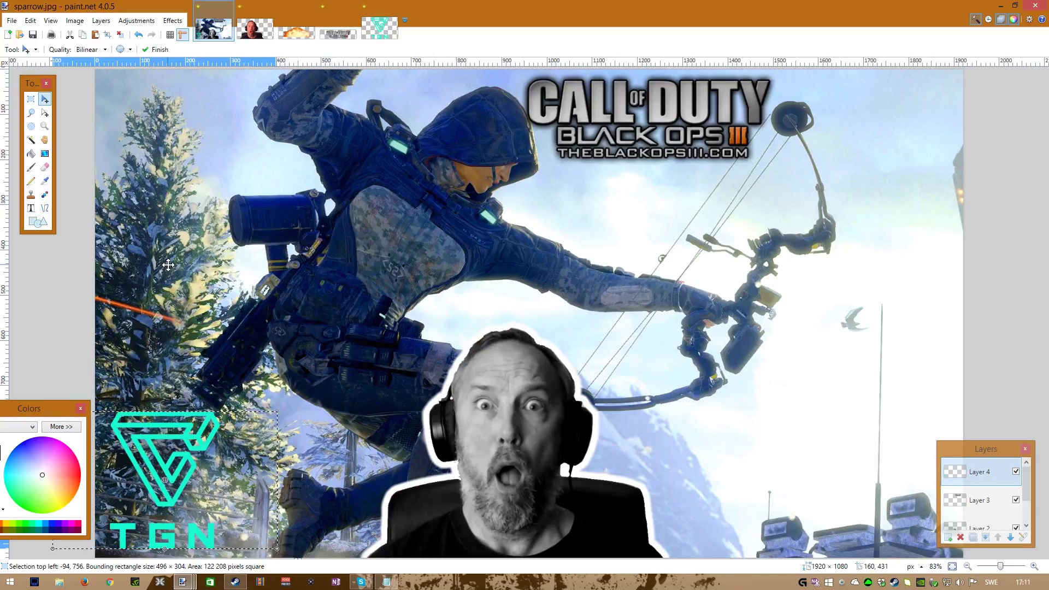